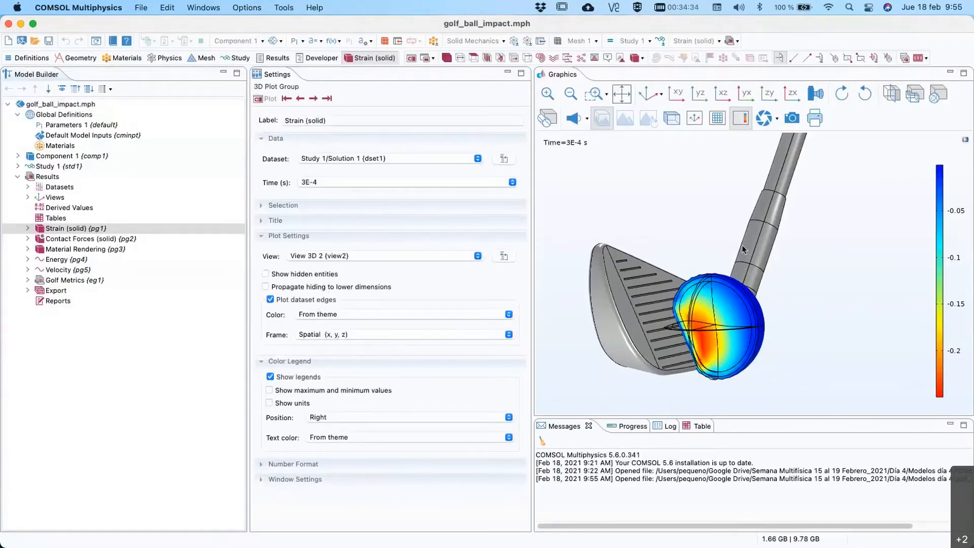
- Examine the strain plot of the deformed golf ball against the club face from several angles and close up
left_click_drag(675, 223, 692, 216)
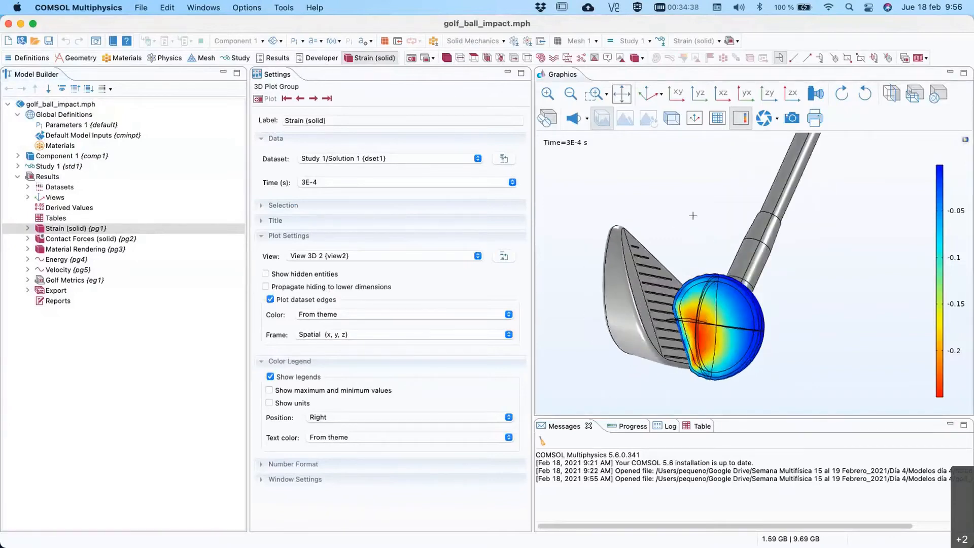
scroll(693, 215, "up", 10)
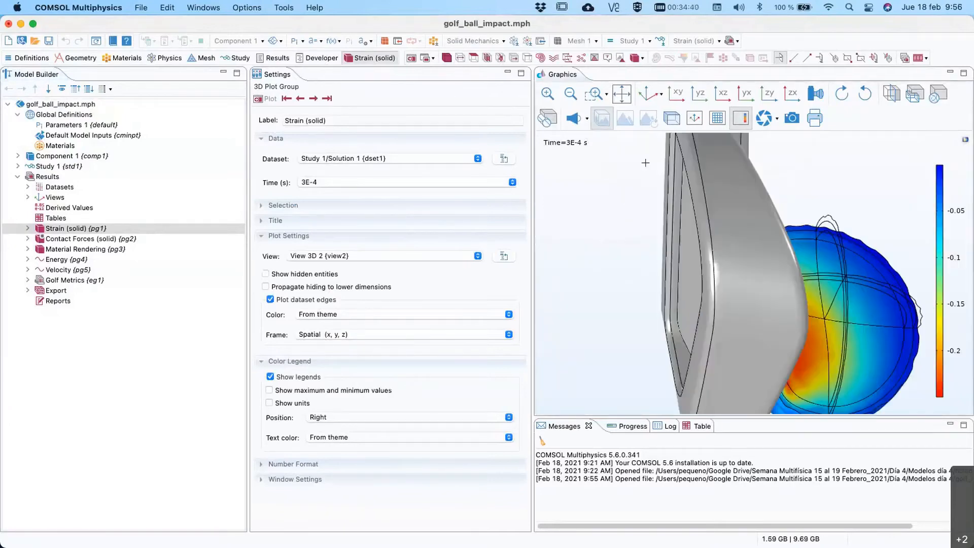
left_click_drag(645, 163, 653, 239)
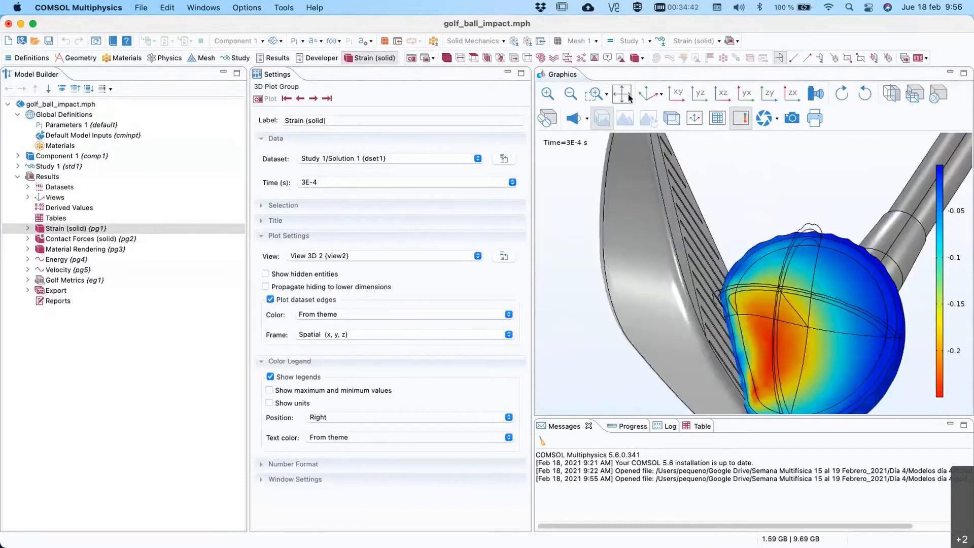
left_click(649, 95)
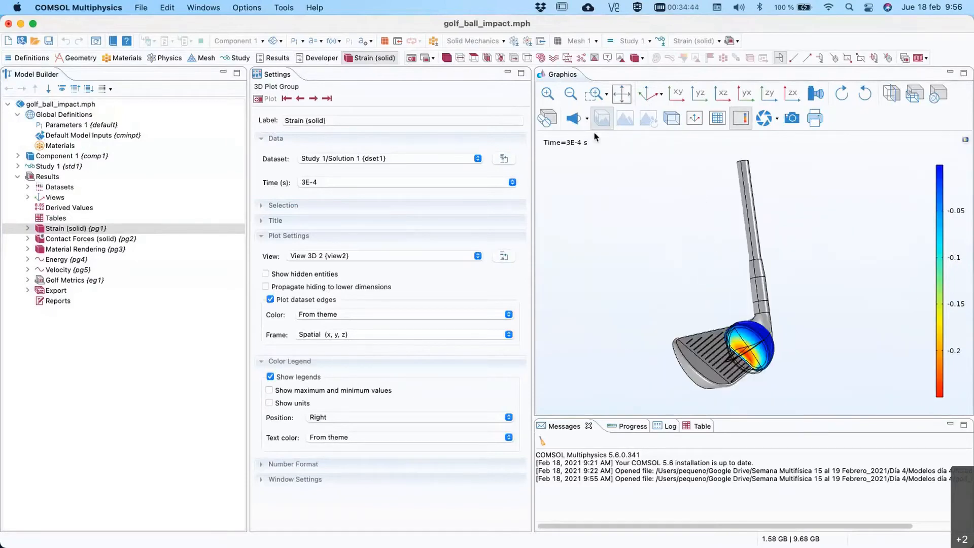
left_click(547, 95)
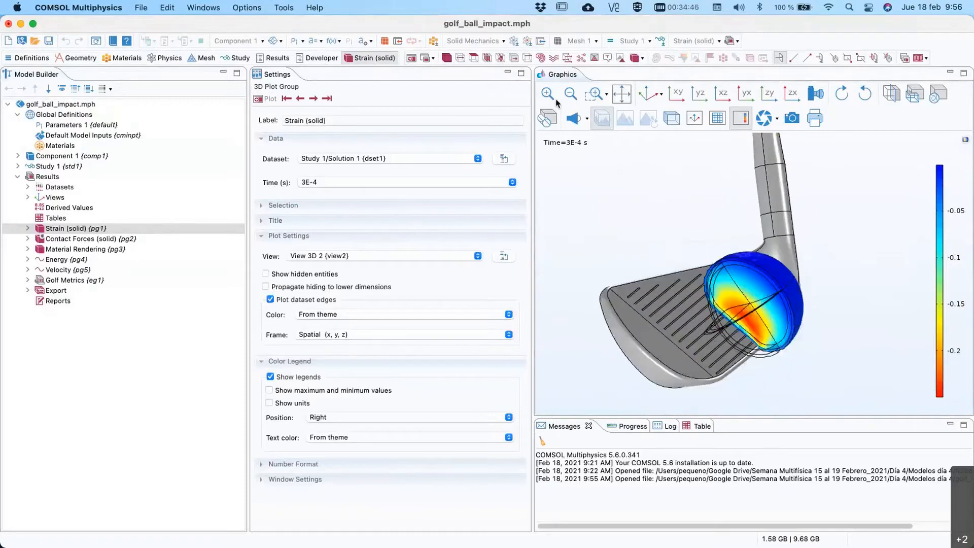
scroll(640, 264, "up", 5)
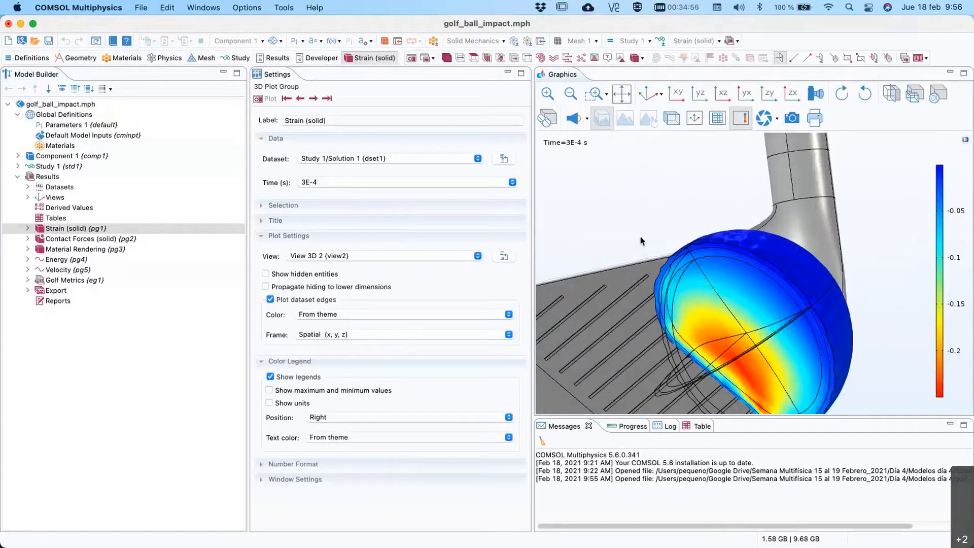
- Open Contact Pair 1 in the component definitions and examine its source and destination boundaries on the club and ball
left_click(18, 156)
left_click(27, 198)
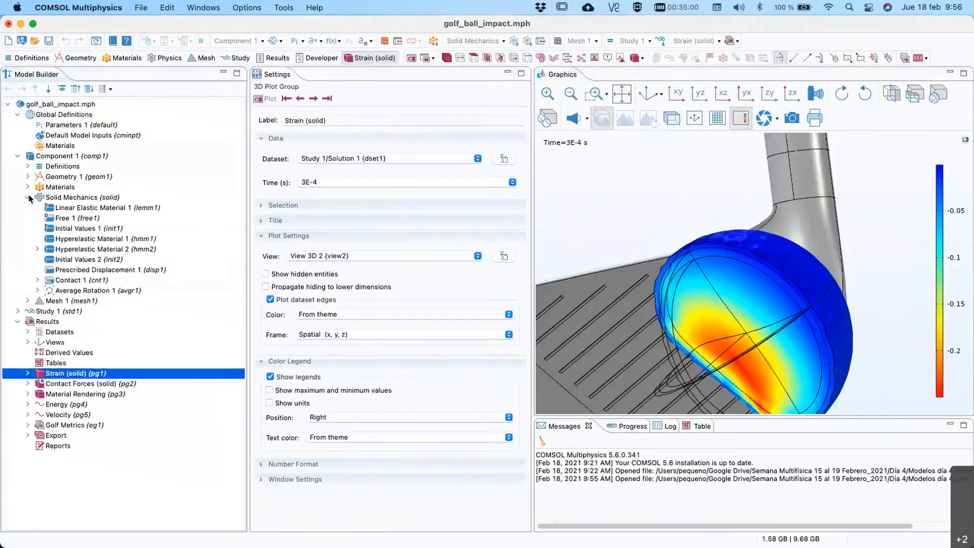
left_click(27, 167)
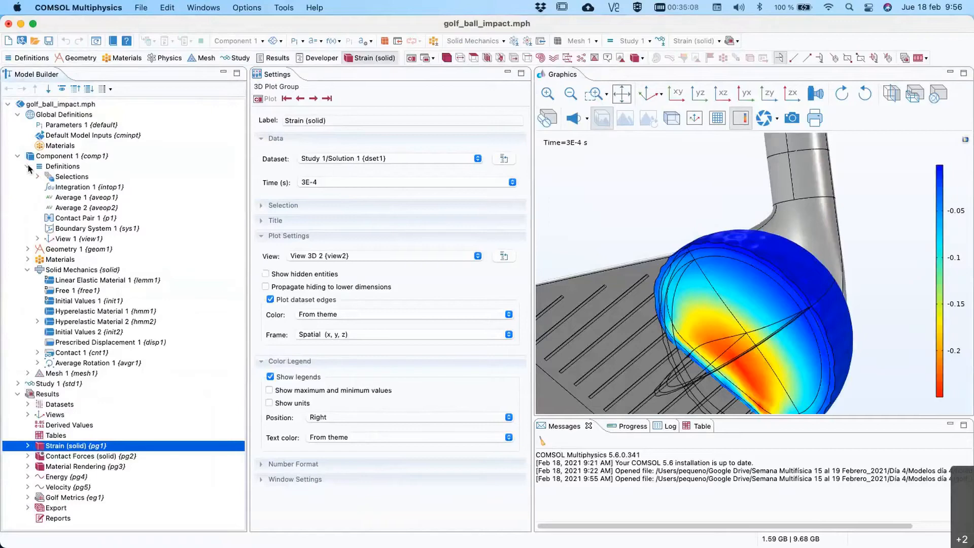
left_click(80, 219)
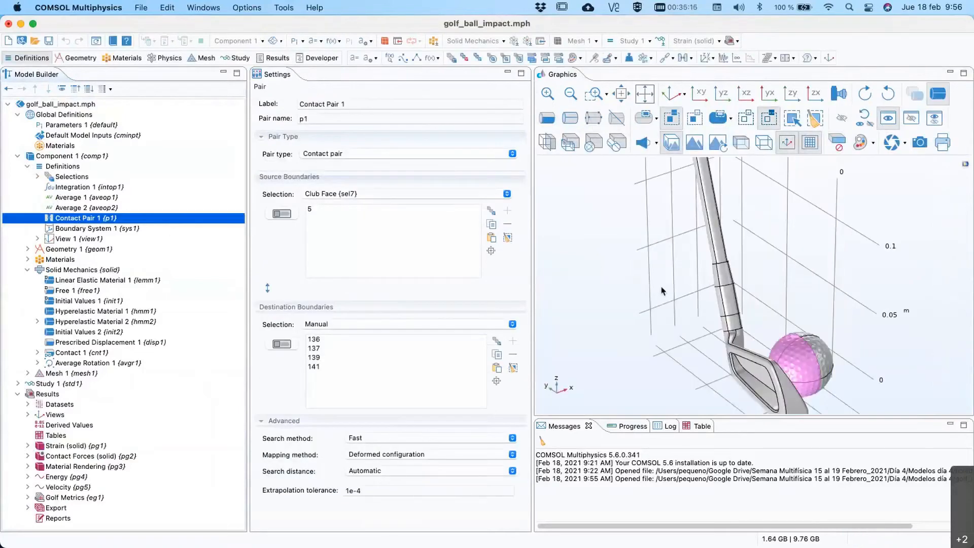
left_click_drag(662, 291, 364, 353)
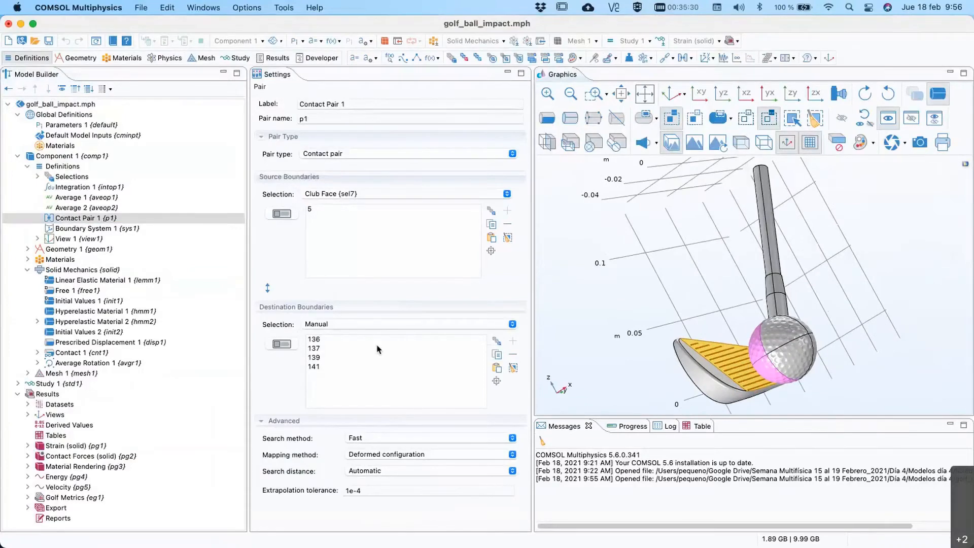
left_click_drag(659, 296, 698, 326)
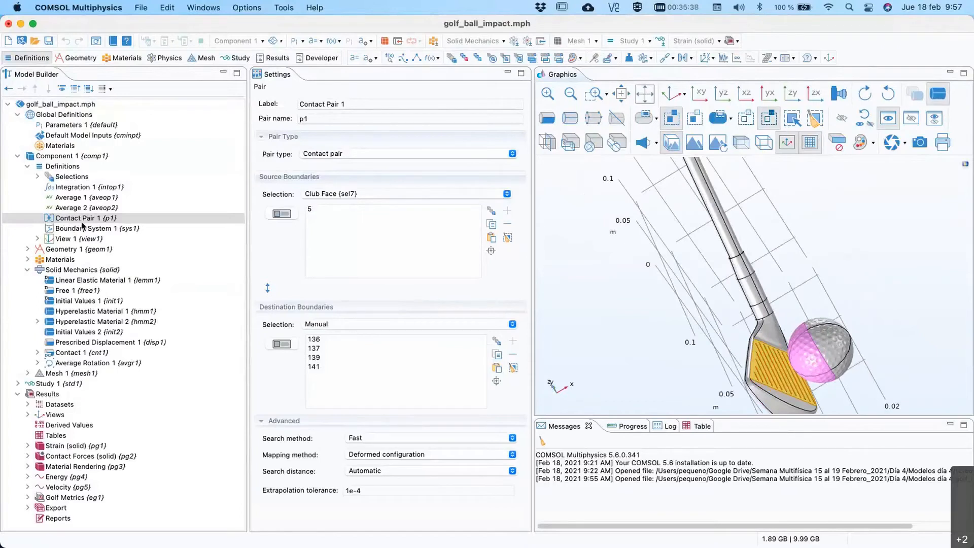
- Review the Form Assembly node of Geometry 1 and its available actions, keeping Form an assembly
left_click(27, 249)
left_click(77, 250)
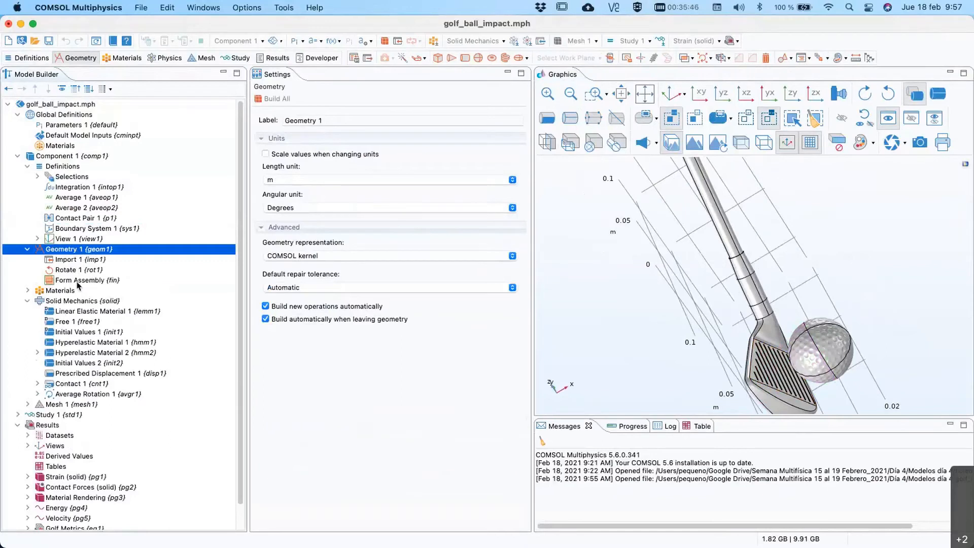
left_click(77, 281)
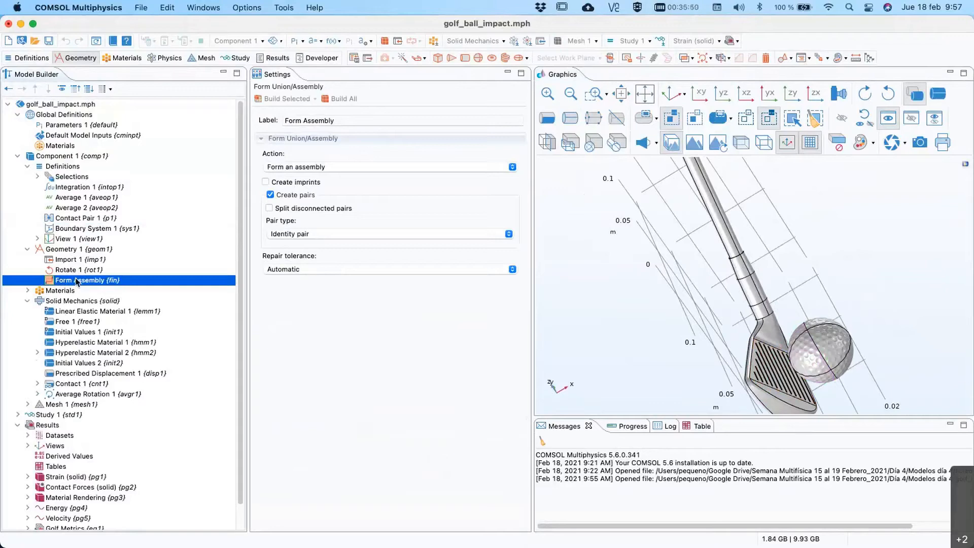
left_click(399, 168)
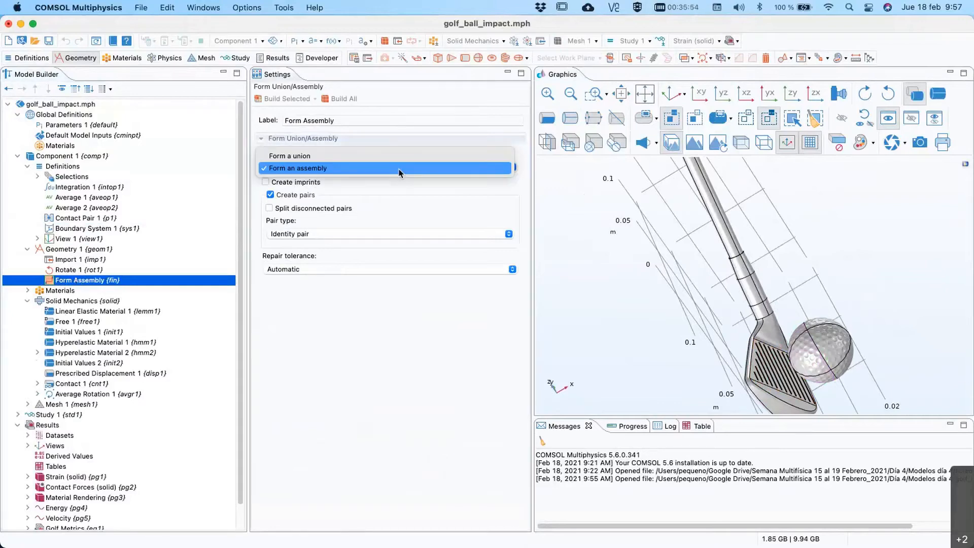
left_click(399, 170)
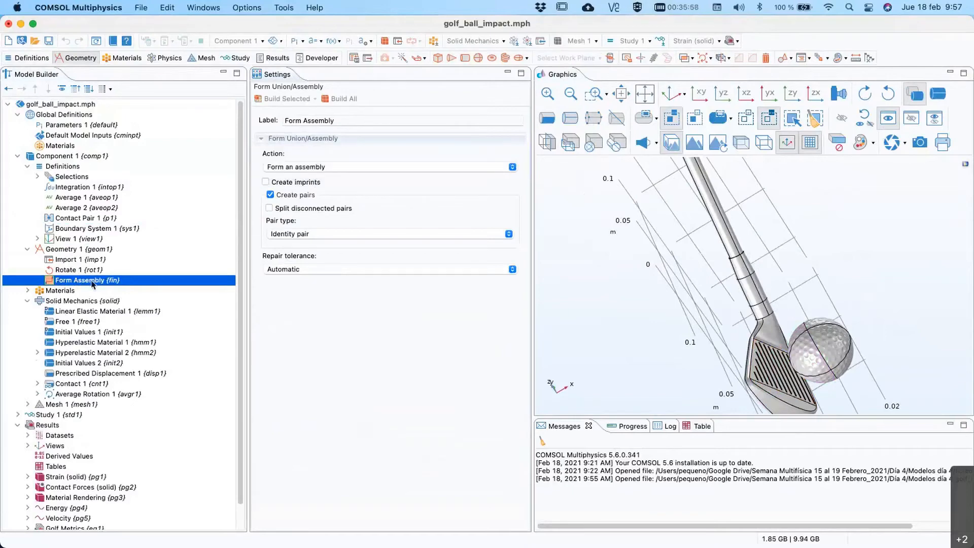
- Revisit Contact Pair 1 and inspect how the Contact 1 feature of Solid Mechanics applies it to the club face and ball
left_click(64, 219)
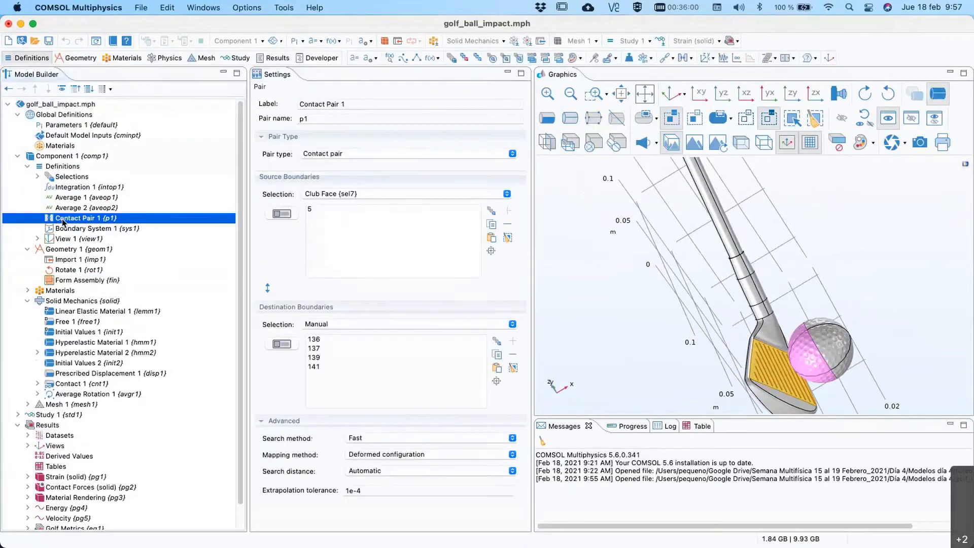
left_click(38, 384)
left_click(81, 384)
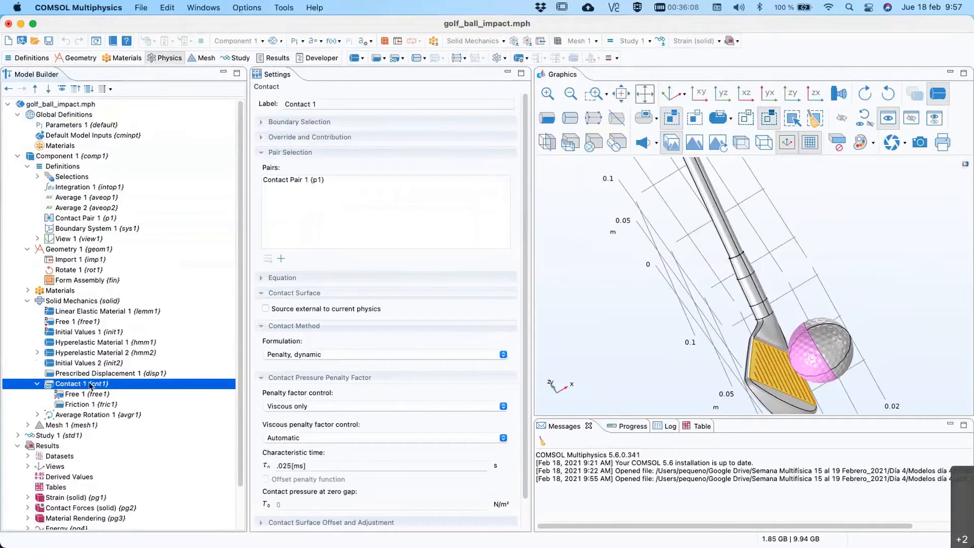
left_click(286, 181)
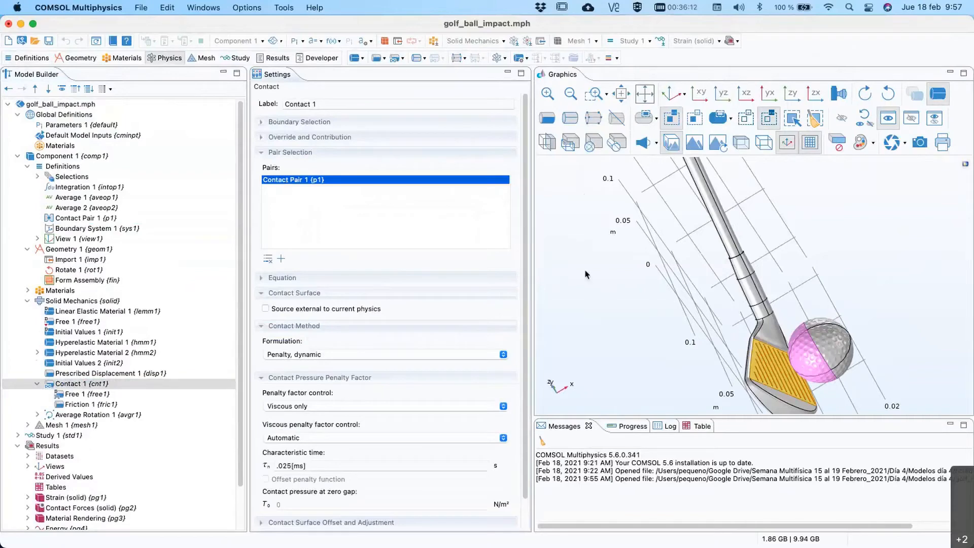
left_click(547, 94)
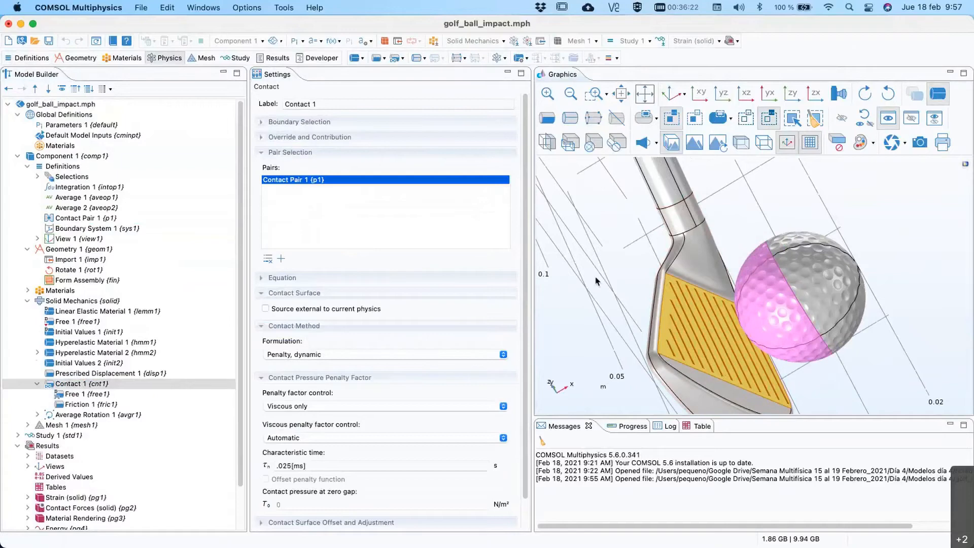
right_click_drag(601, 279, 593, 220)
scroll(386, 326, "down", 2)
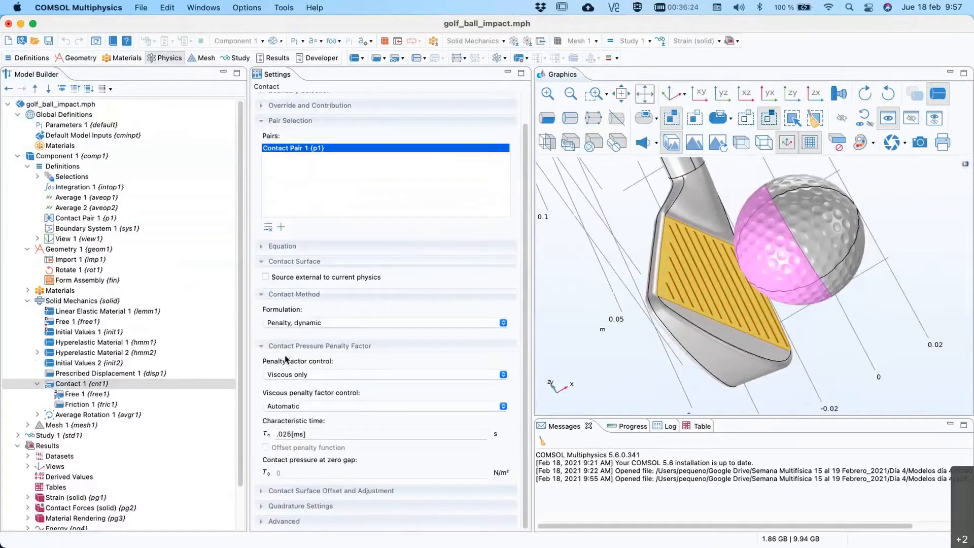
- Check the time-dependent study step and review the formulation options of Contact 1, keeping Penalty, dynamic
left_click(19, 436)
left_click(71, 446)
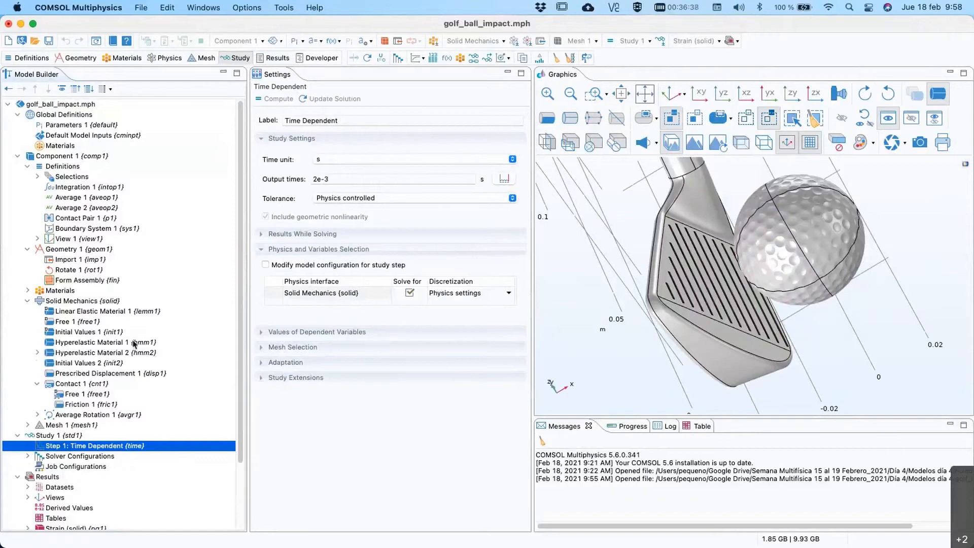
left_click(75, 384)
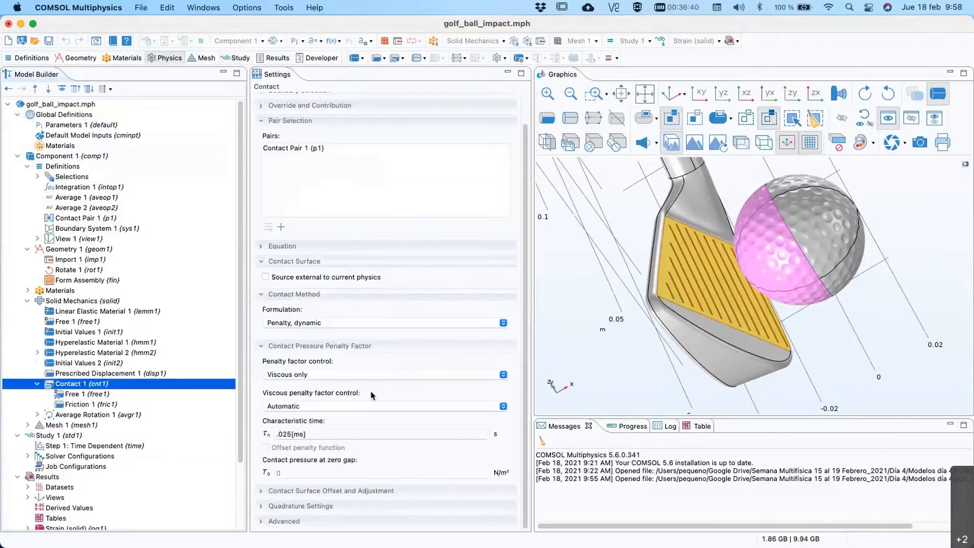
left_click(354, 324)
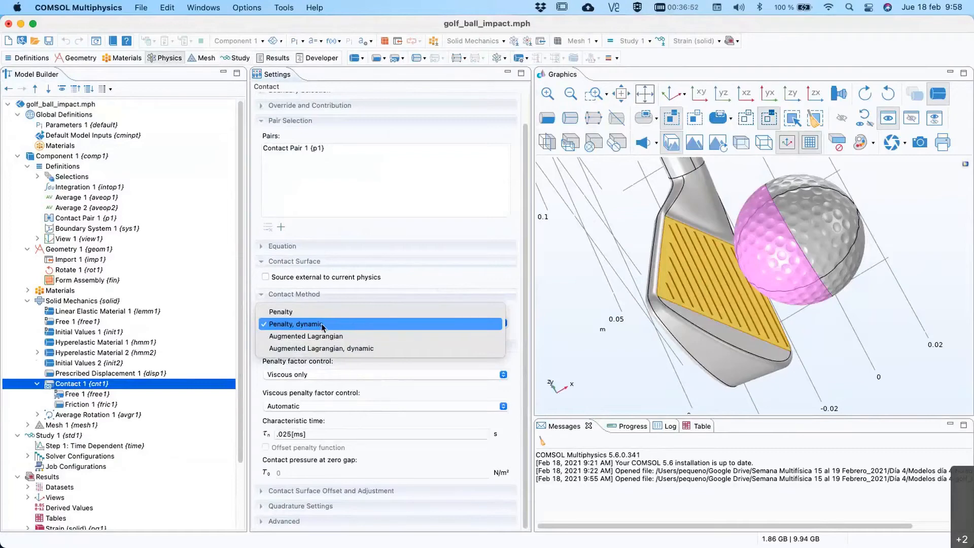
left_click(293, 326)
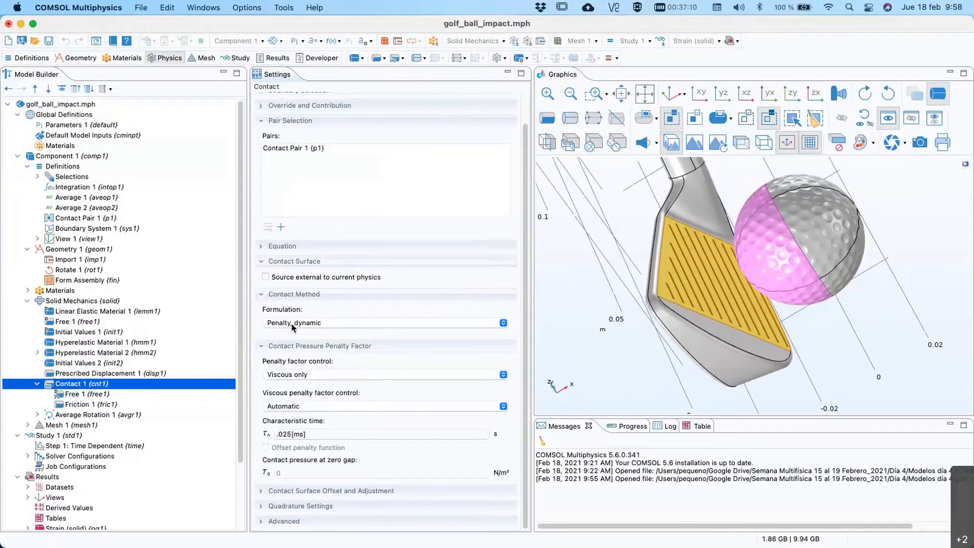
left_click(293, 326)
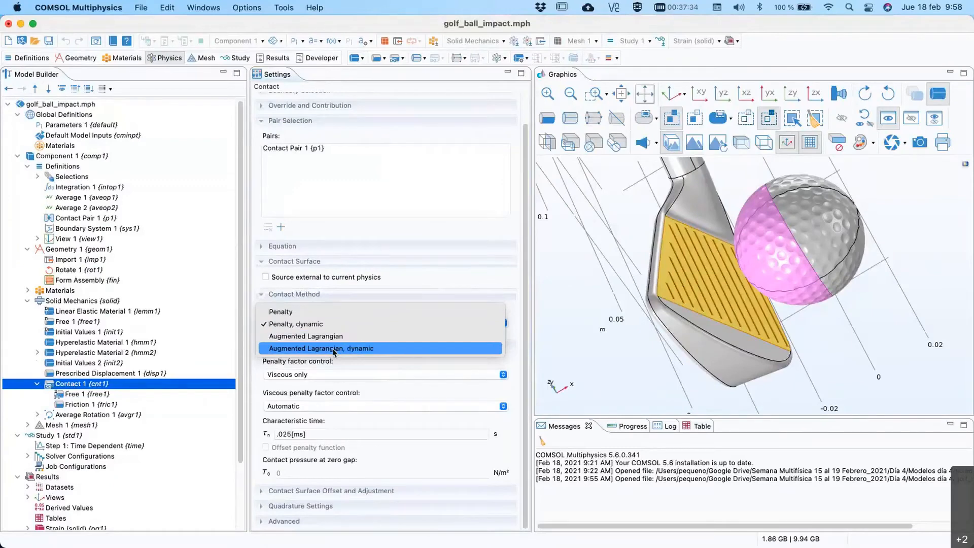
left_click(320, 324)
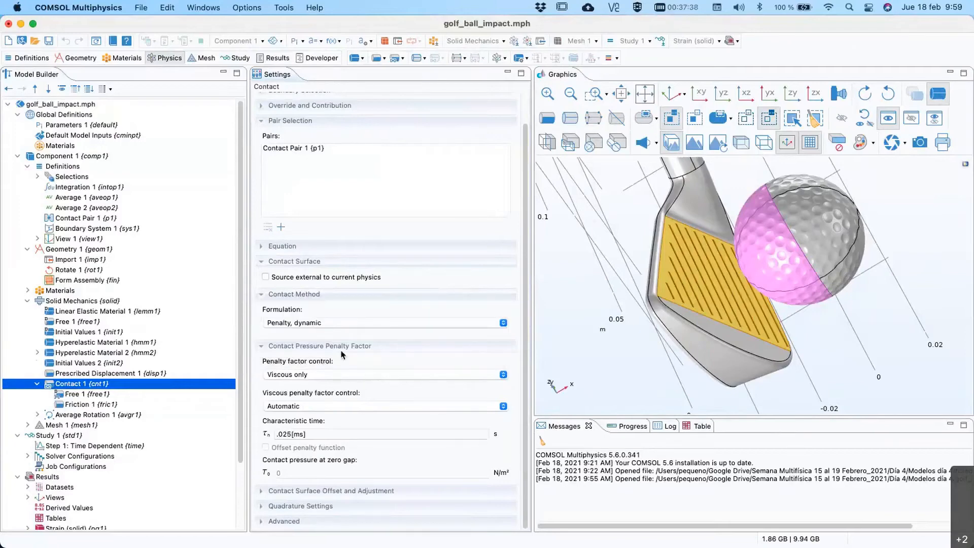
- Review the penalty factor control options of Contact 1, keeping Viscous only
left_click(347, 378)
left_click(345, 374)
left_click(402, 383)
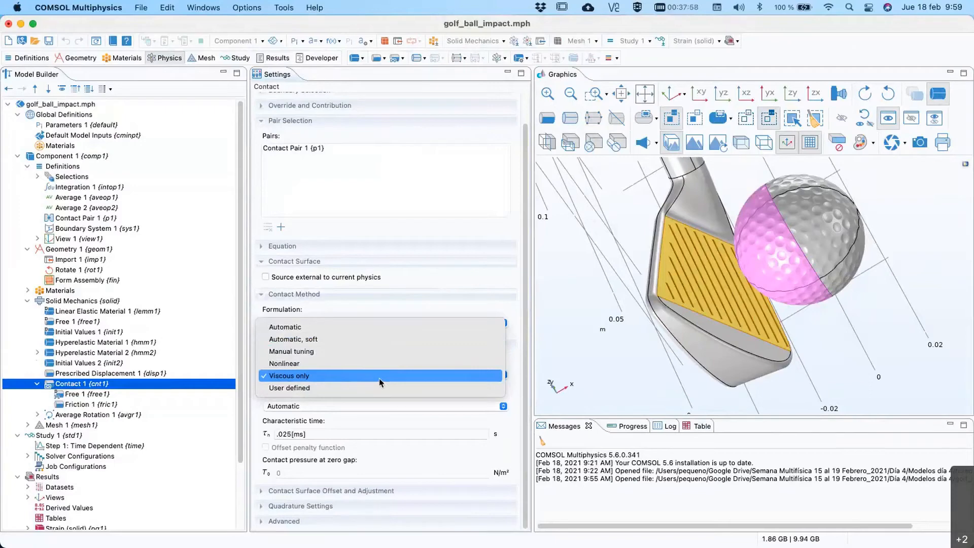
left_click(379, 376)
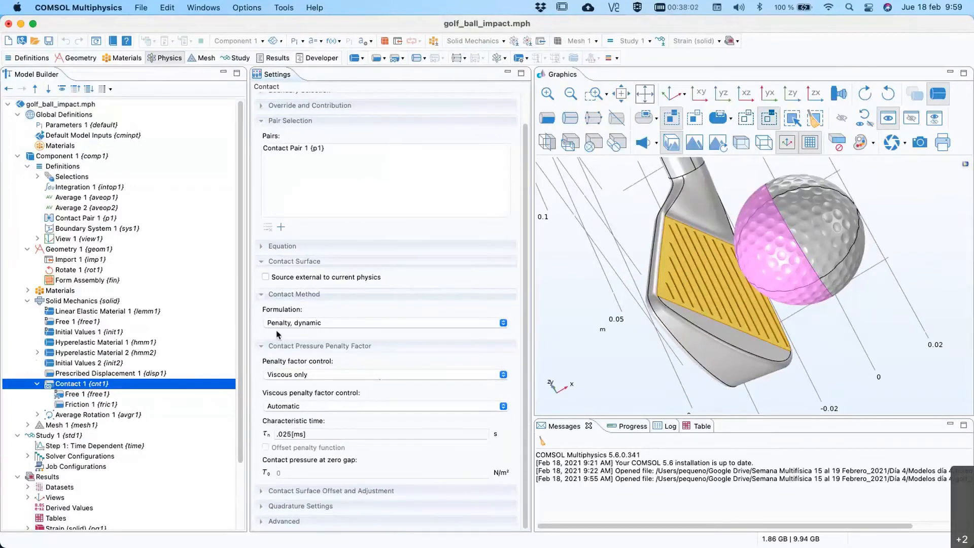
- Inspect the characteristic time entry in the contact pressure penalty factor settings of Contact 1
left_click(282, 435)
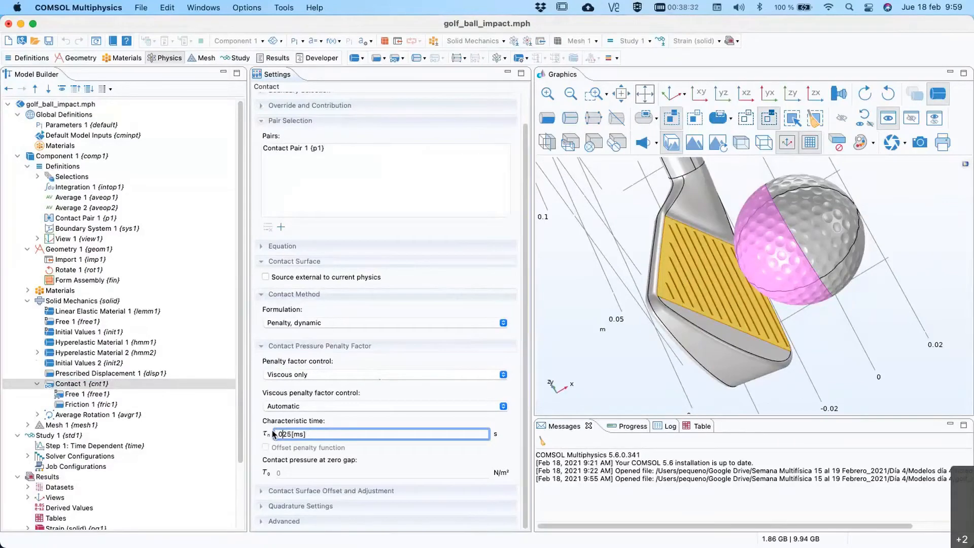
left_click(275, 434)
type(".")
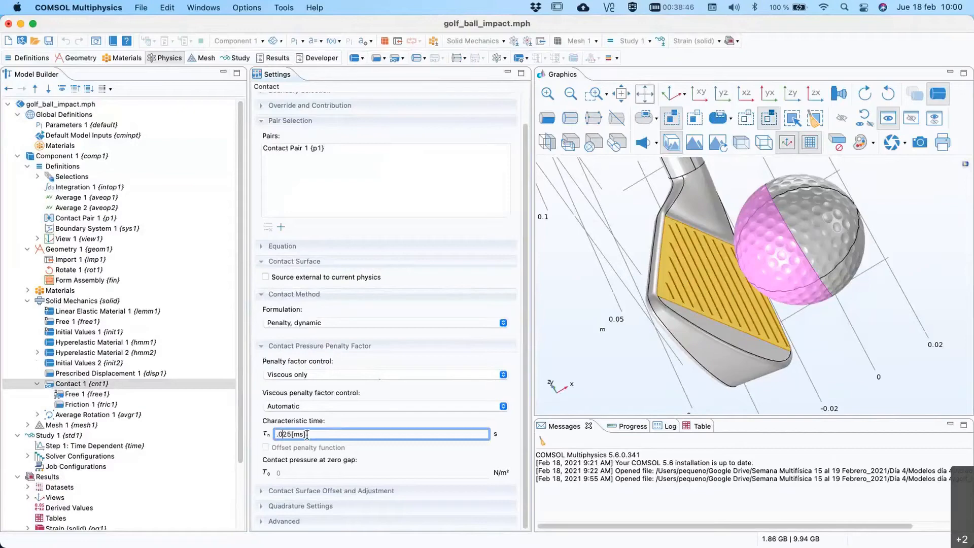
double_click(282, 435)
left_click(317, 437)
- Review the subfeatures that can be added to Contact 1, including Slip Velocity, Adhesion, Decohesion and Wear
left_click(81, 385)
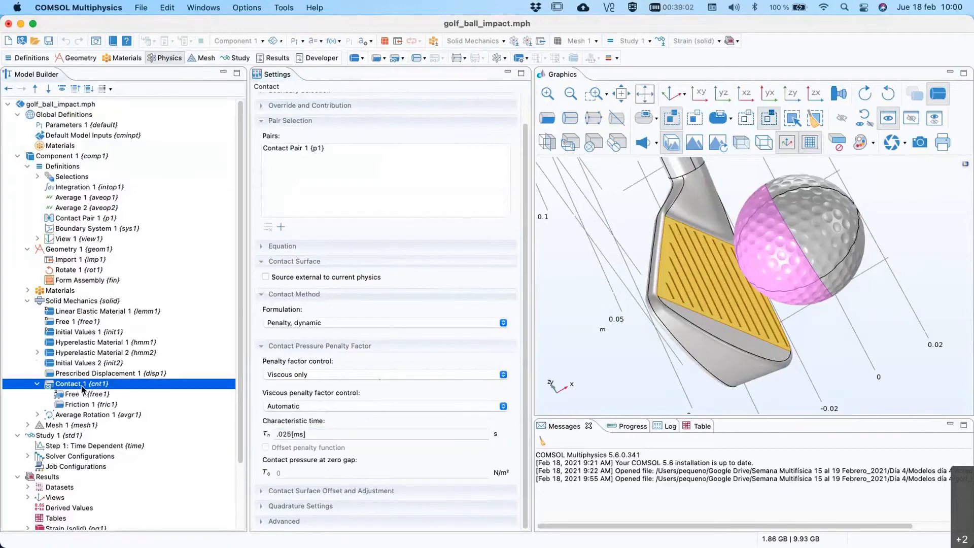
right_click(80, 386)
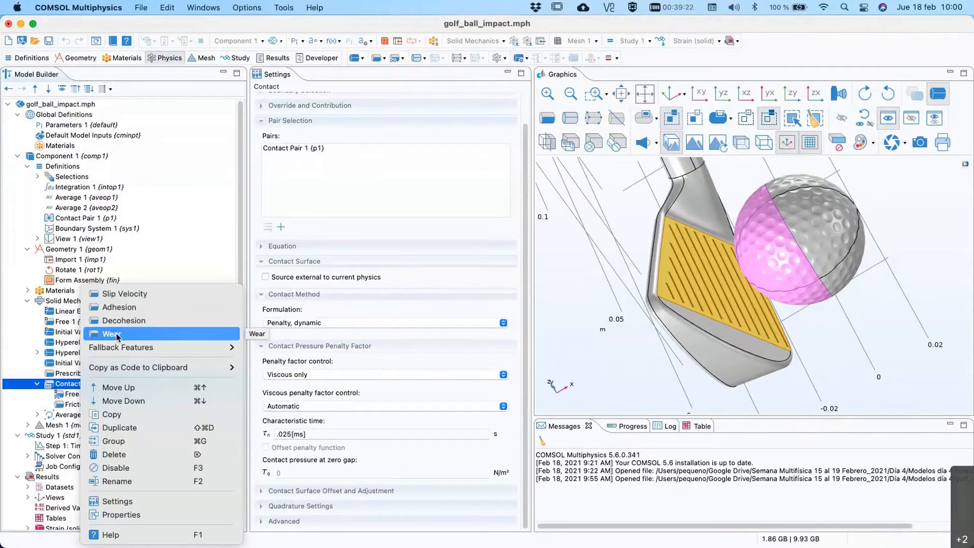
left_click(71, 408)
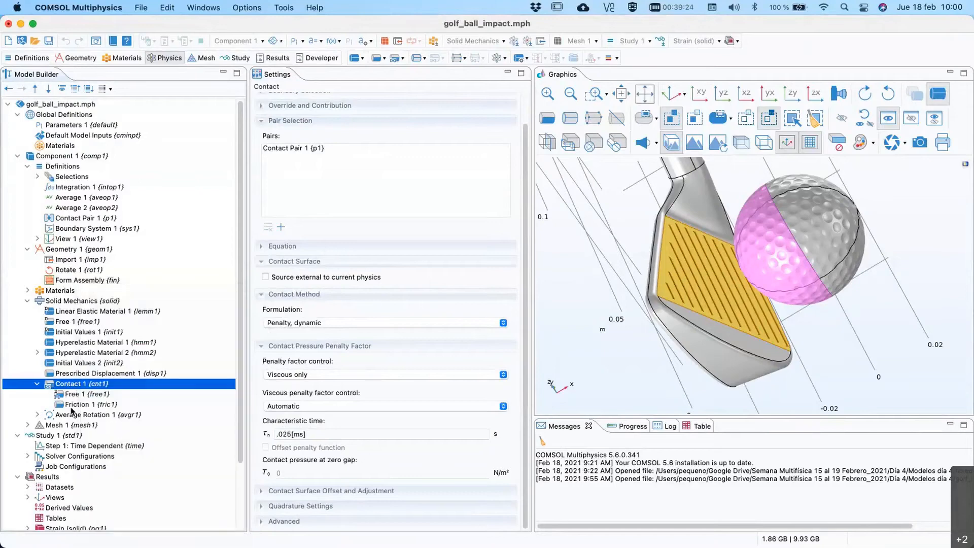
- Review the friction model options of Friction 1, keeping Coulomb, and recheck the subfeatures available for Contact 1
left_click(74, 406)
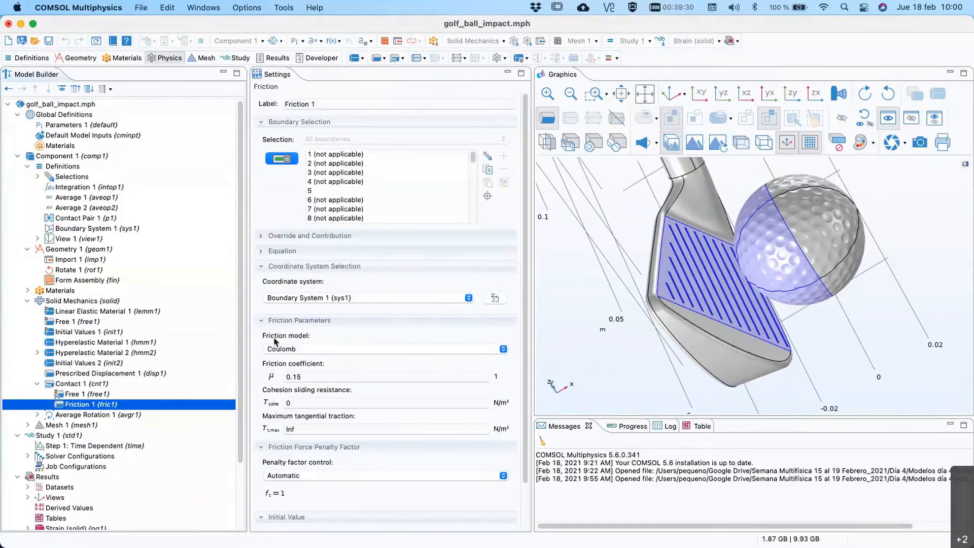
left_click(355, 349)
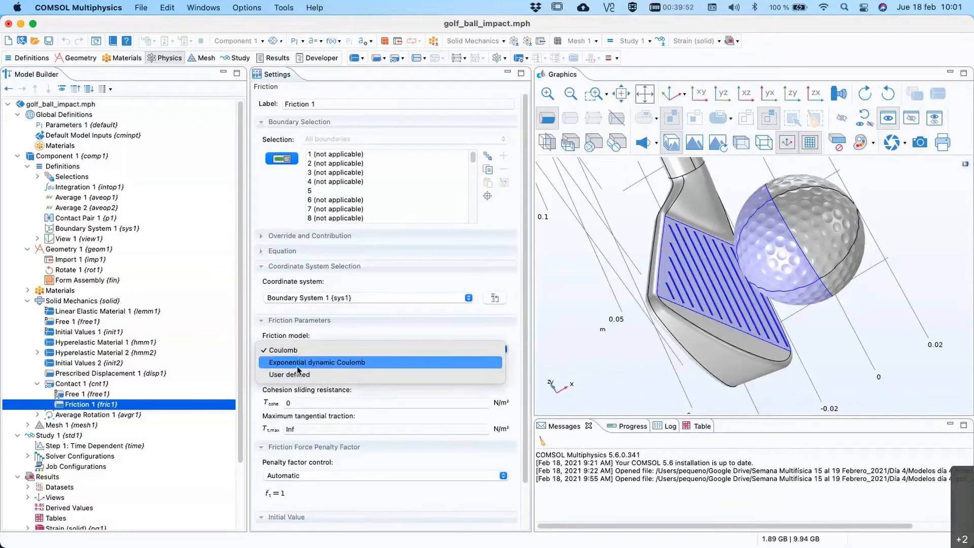
left_click(80, 385)
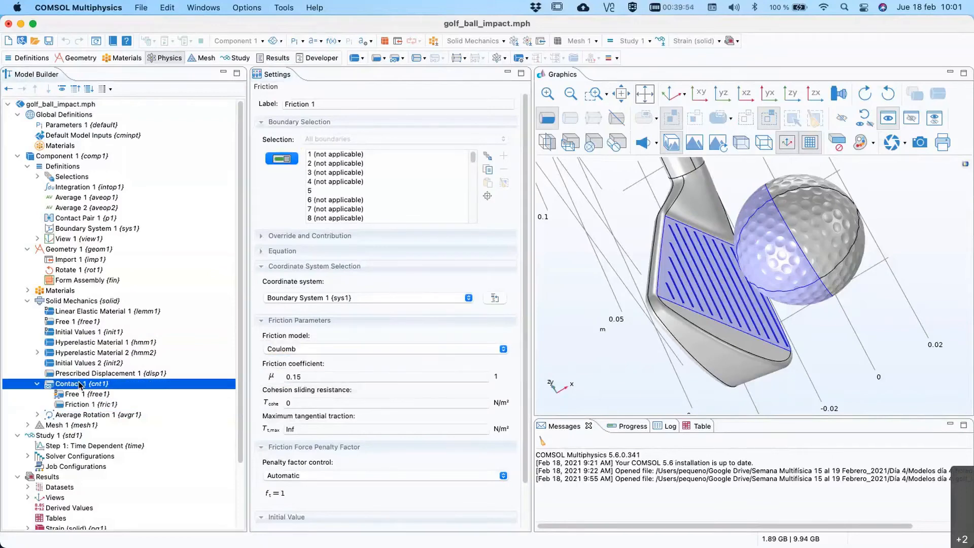
right_click(80, 384)
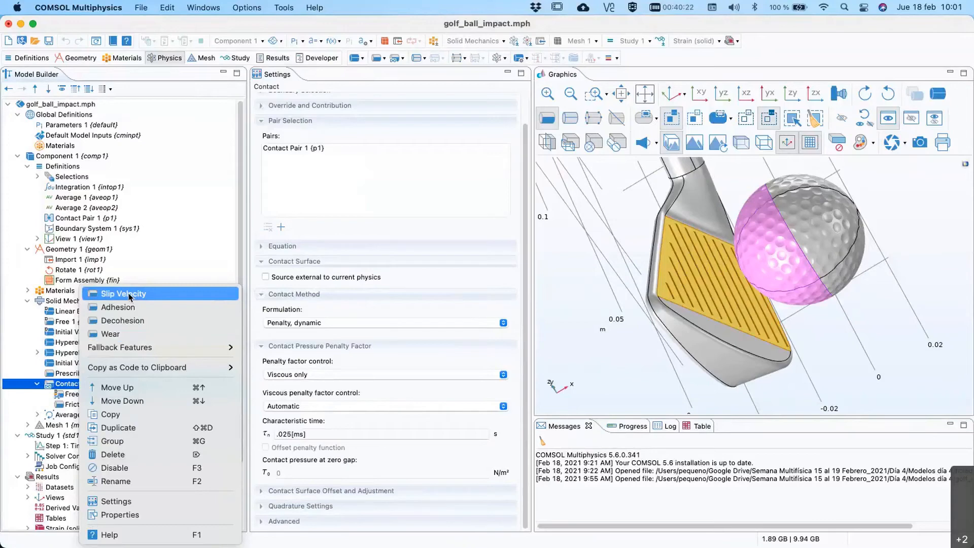
left_click(63, 304)
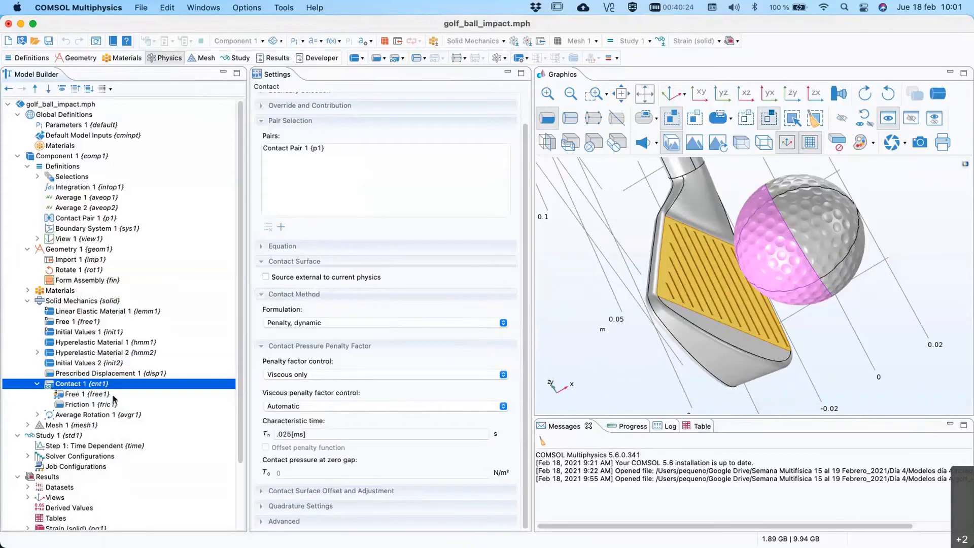
- Expand Hyperelastic Material 2 and examine its Core domain selection around the ball in wireframe rendering
scroll(106, 388, "down", 3)
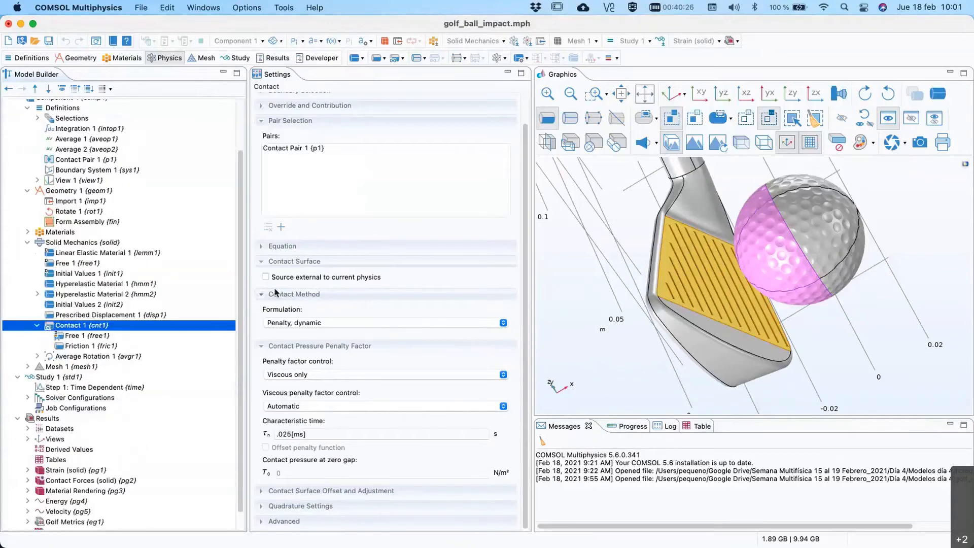
left_click(38, 294)
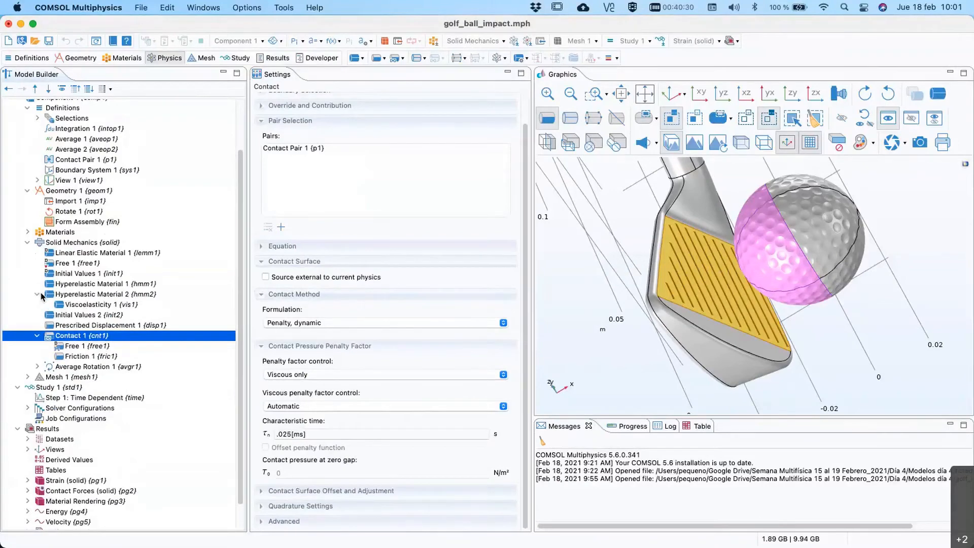
left_click(106, 296)
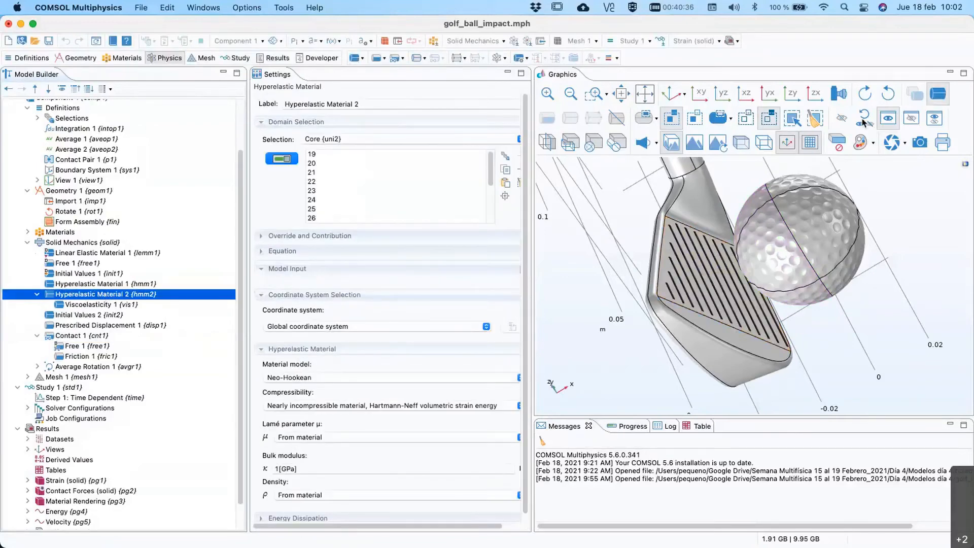
left_click(762, 146)
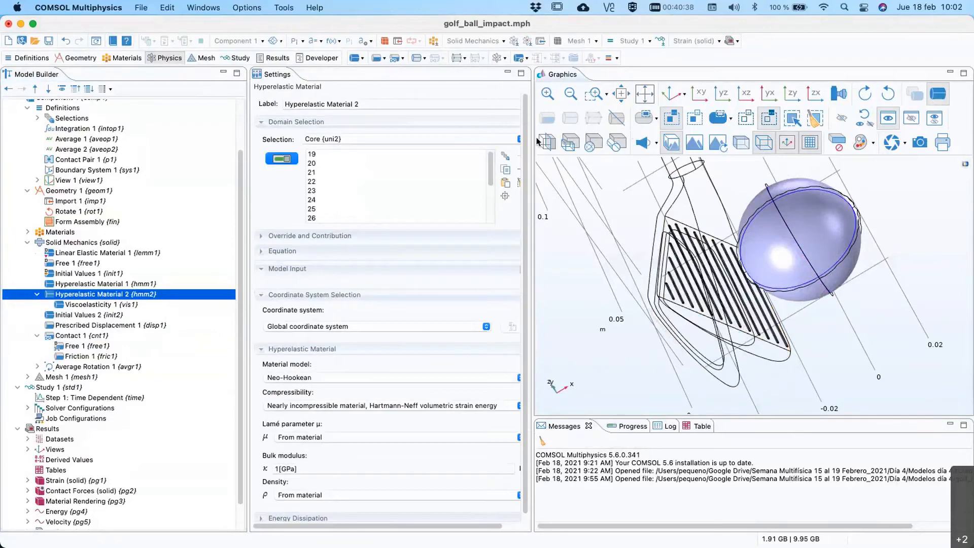
scroll(578, 254, "up", 5)
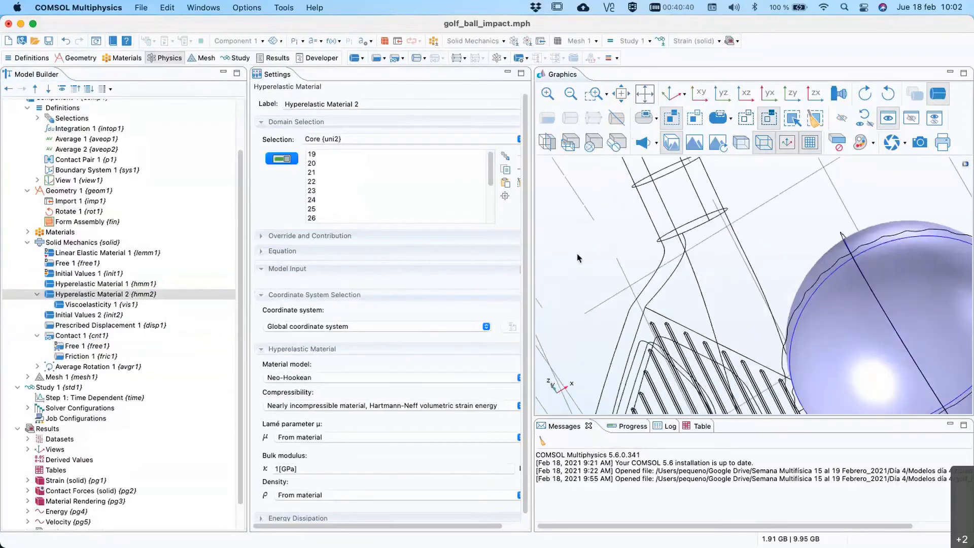
right_click_drag(638, 245, 583, 223)
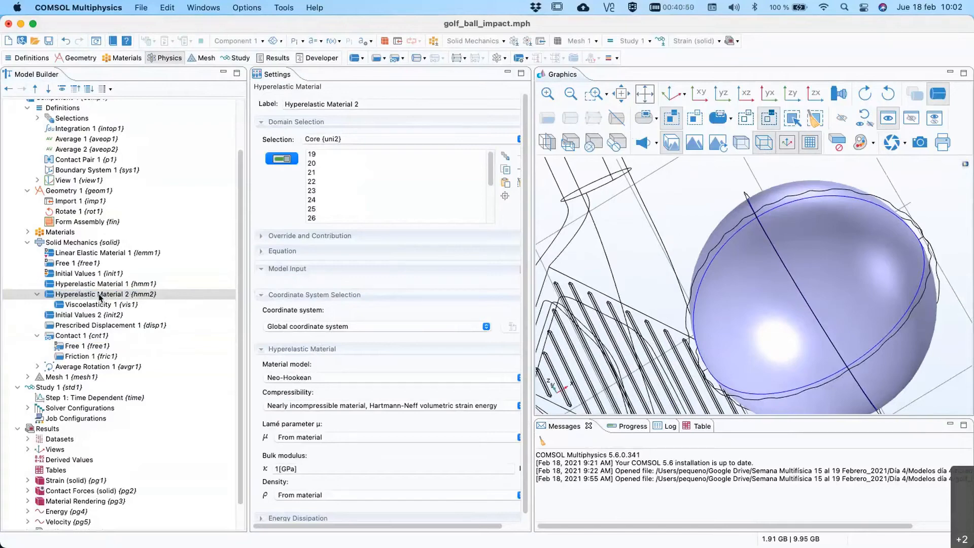
- Inspect the Generalized Maxwell branches in the Viscoelasticity 1 subfeature of Hyperelastic Material 2
left_click(94, 305)
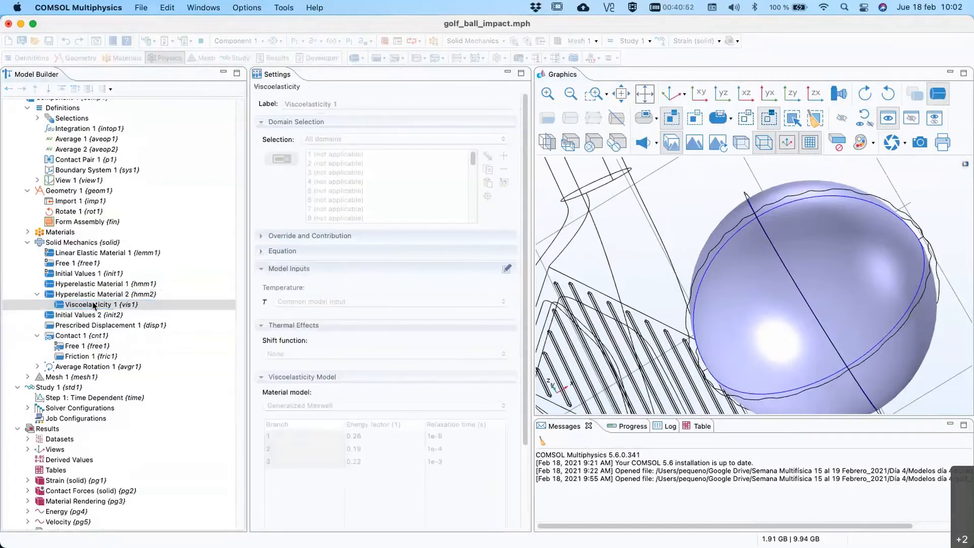
left_click(84, 284)
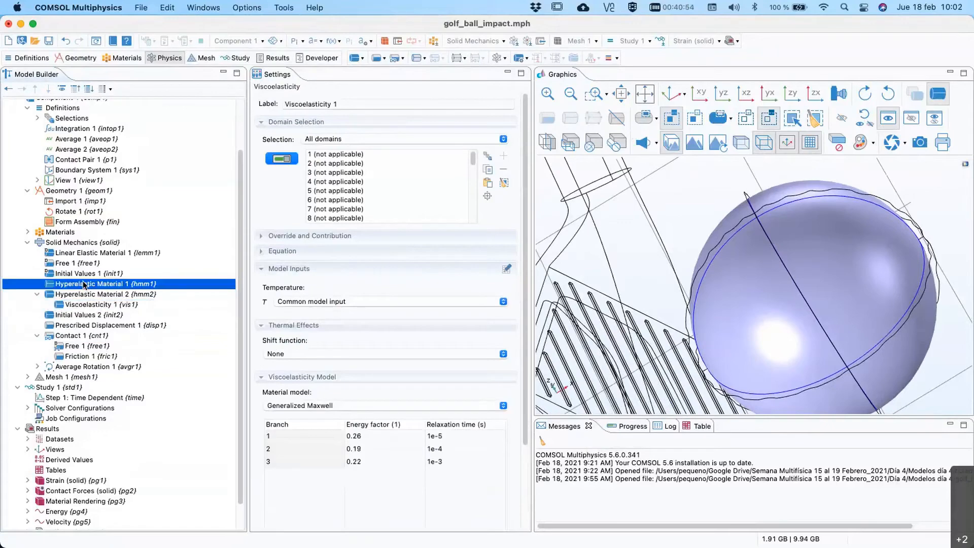
left_click(85, 304)
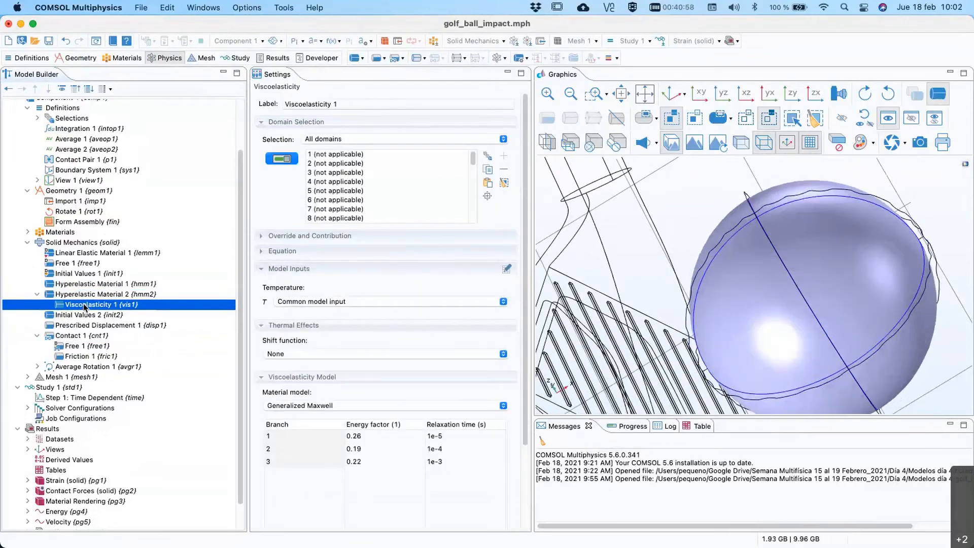
- Review the material model options of Hyperelastic Material 1 for the ball cover, keeping Neo-Hookean
left_click(83, 284)
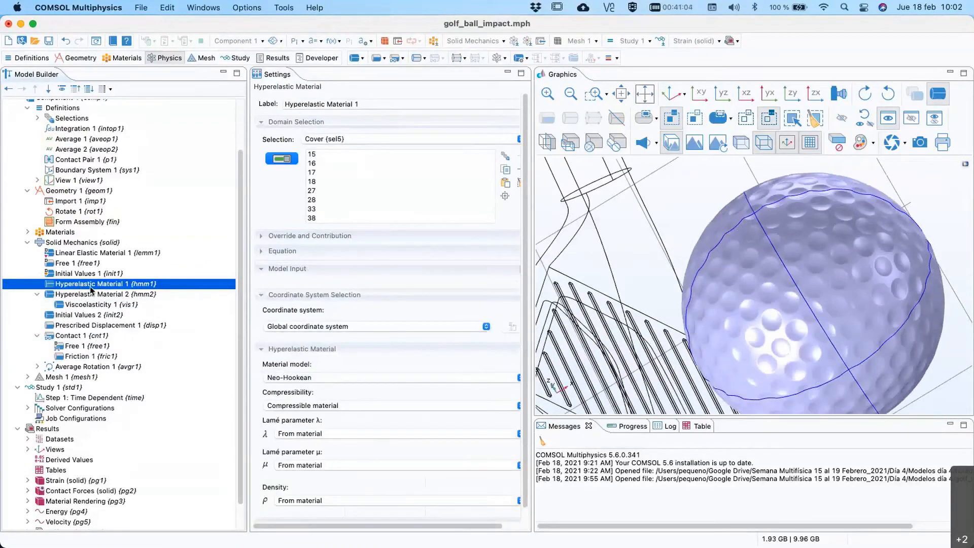
left_click(307, 380)
mouse_move(385, 543)
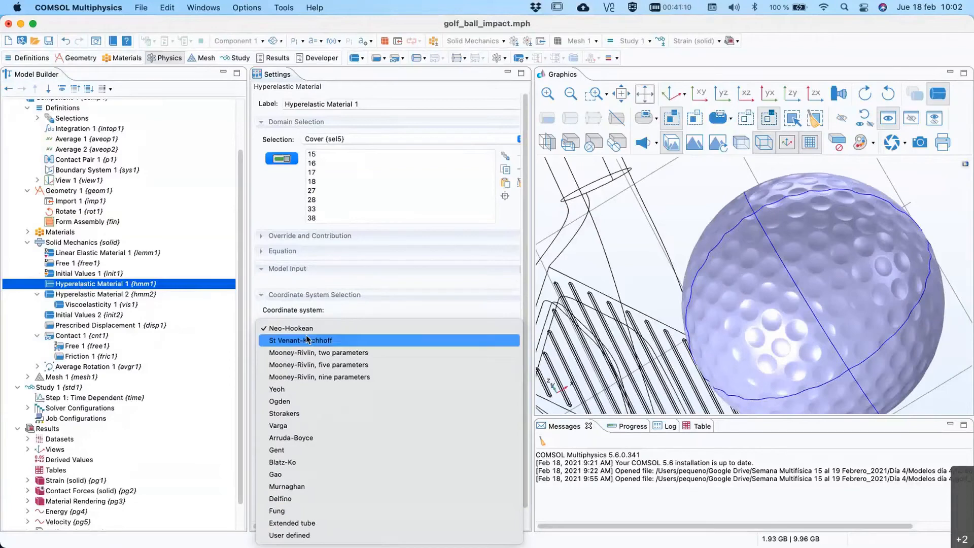
left_click(303, 332)
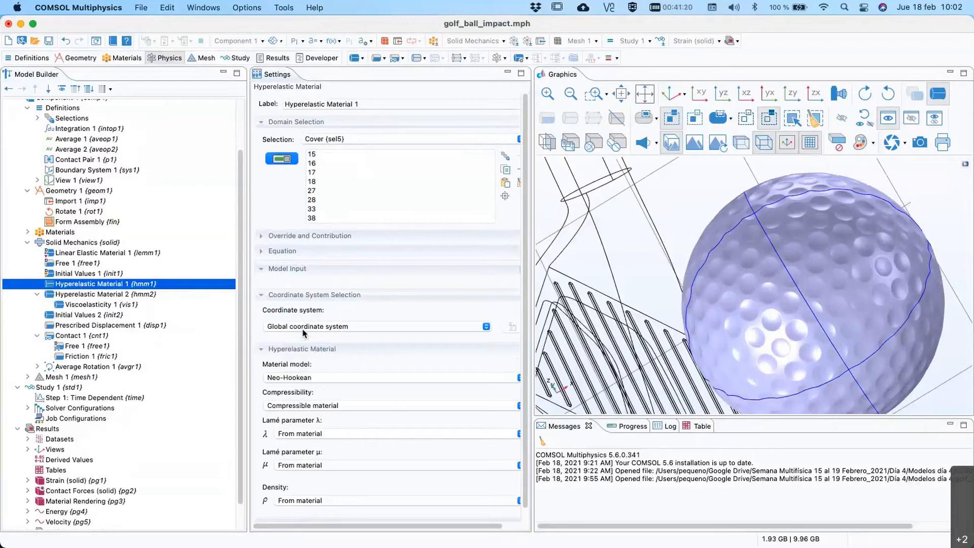
left_click(318, 378)
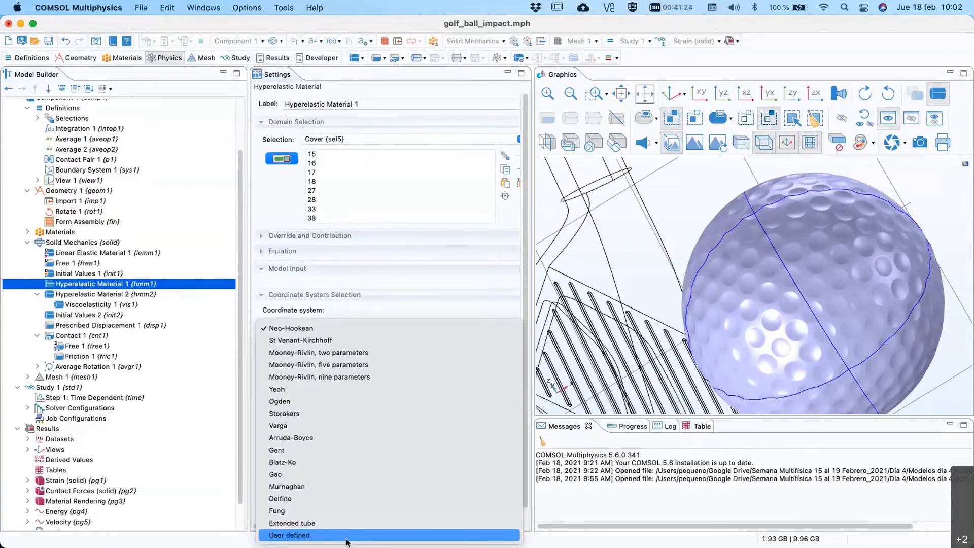
- Return to Hyperelastic Material 2 and recheck the viscoelasticity settings of the ball core
left_click(100, 298)
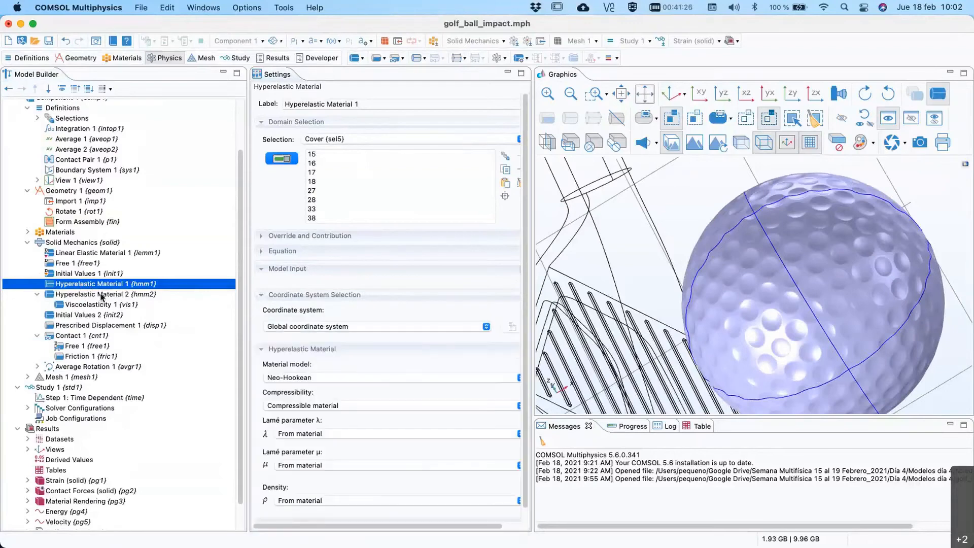
left_click(100, 295)
left_click(101, 305)
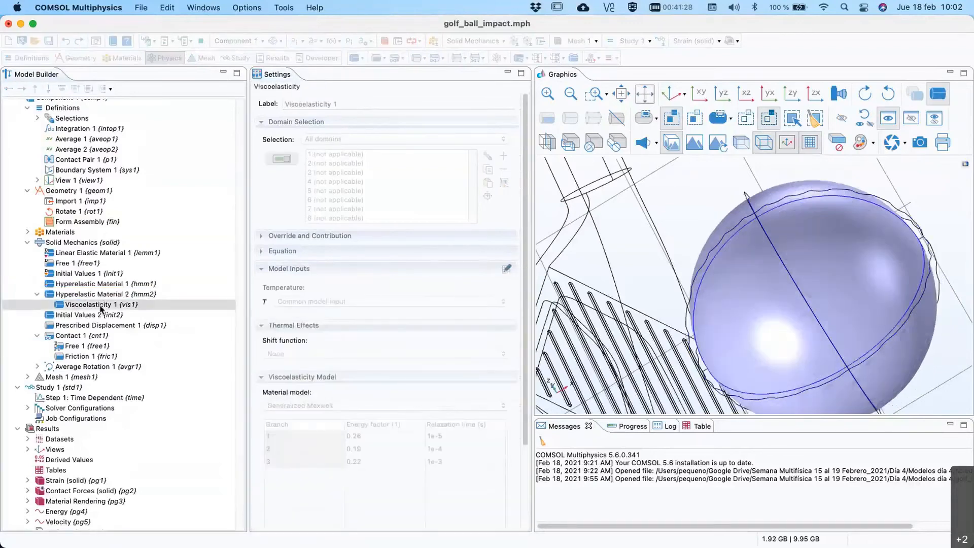
- Display the Contact Forces (solid) plot in a widened graphics area and view the club and ball from another angle
scroll(101, 307, "down", 2)
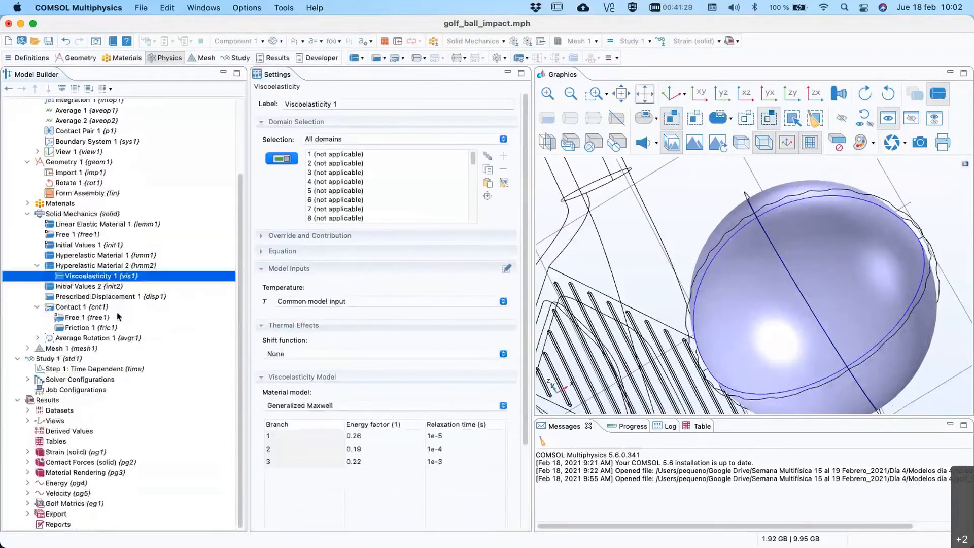
left_click(87, 463)
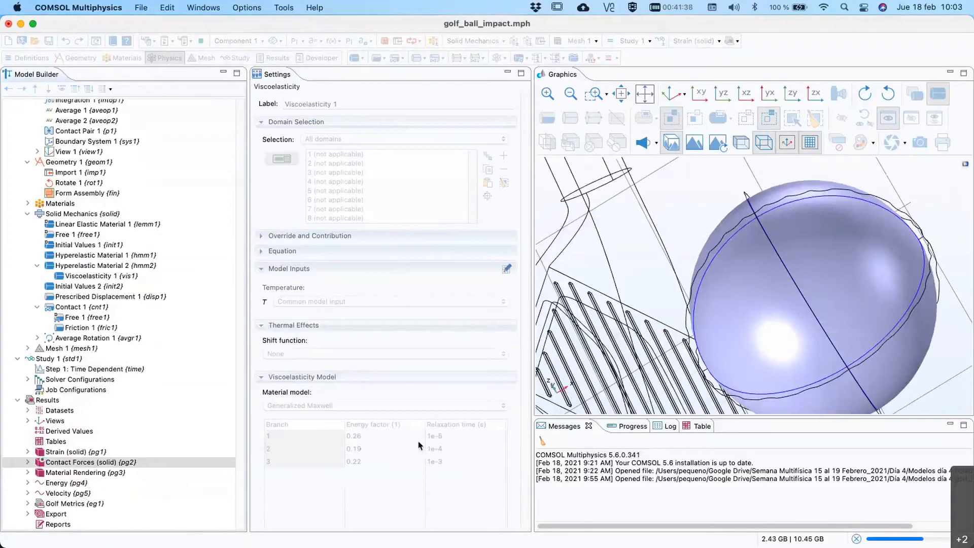
left_click_drag(532, 255, 451, 255)
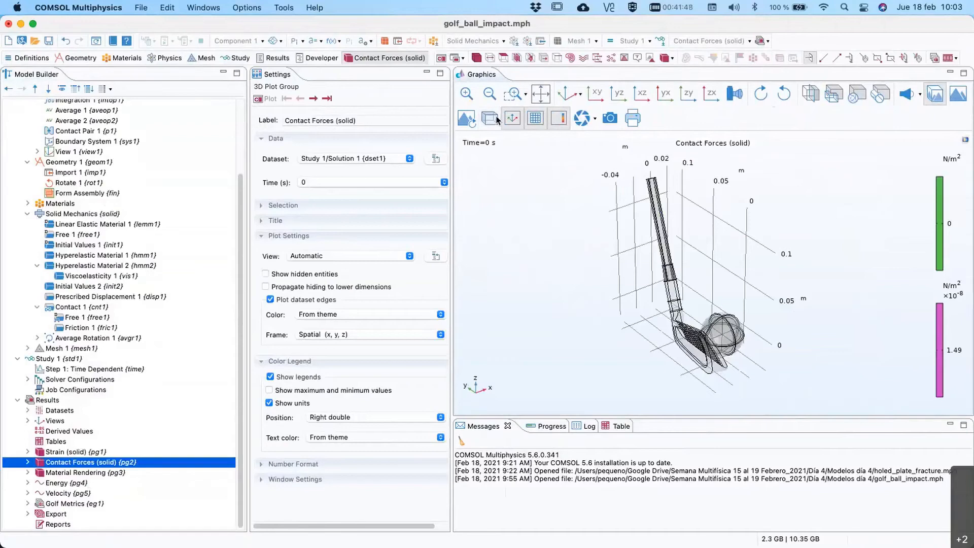
left_click_drag(513, 211, 527, 271)
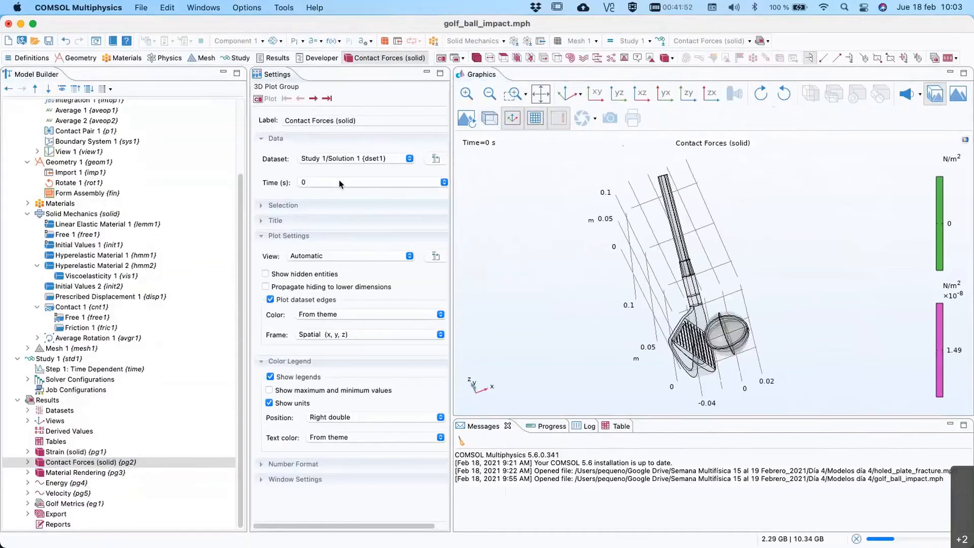
- Plot the contact forces at time 0.0011 s and examine the ball up close
left_click(315, 99)
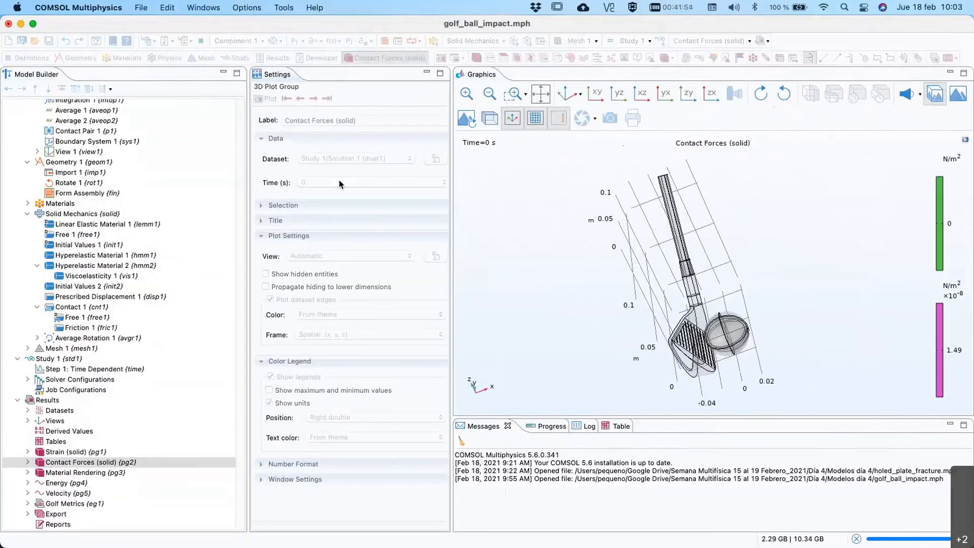
left_click(339, 183)
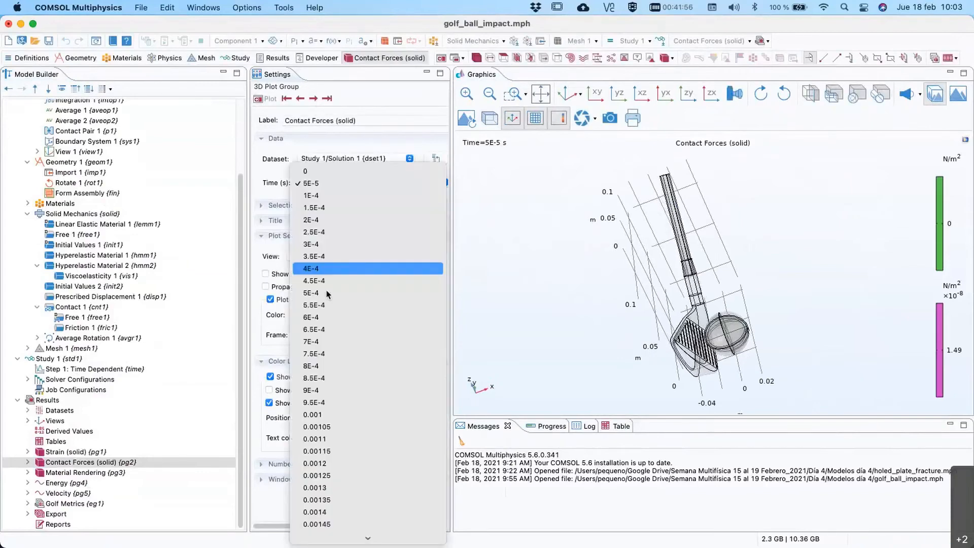
left_click(333, 439)
left_click(262, 98)
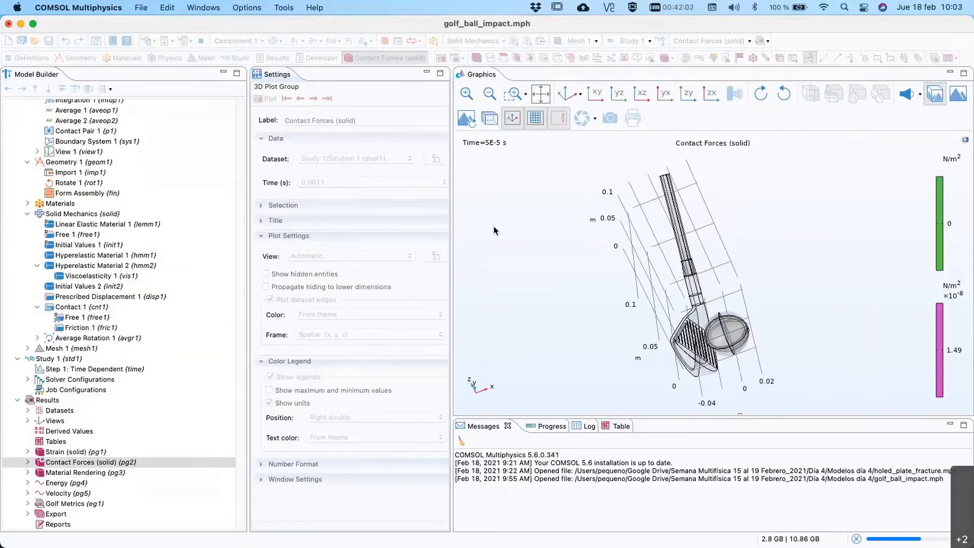
left_click(466, 94)
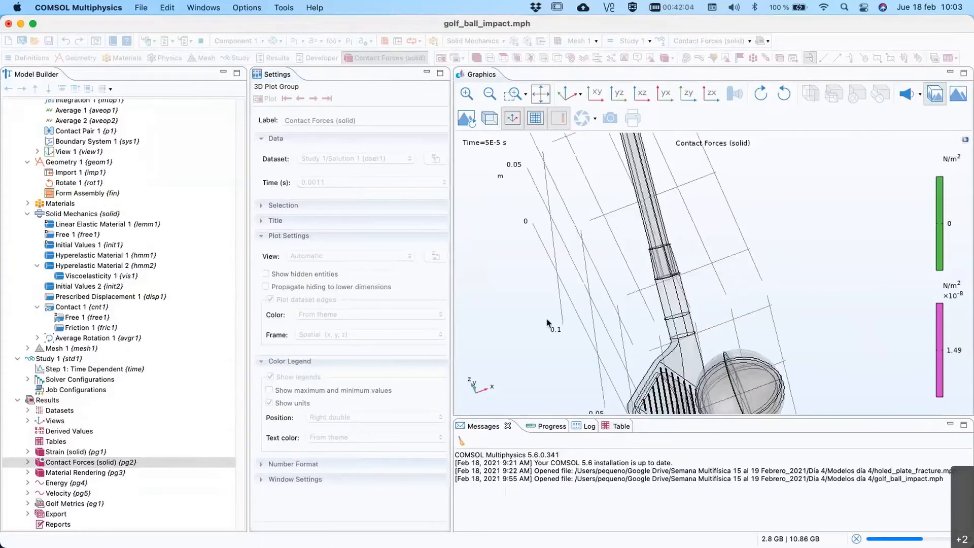
scroll(547, 315, "up", 5)
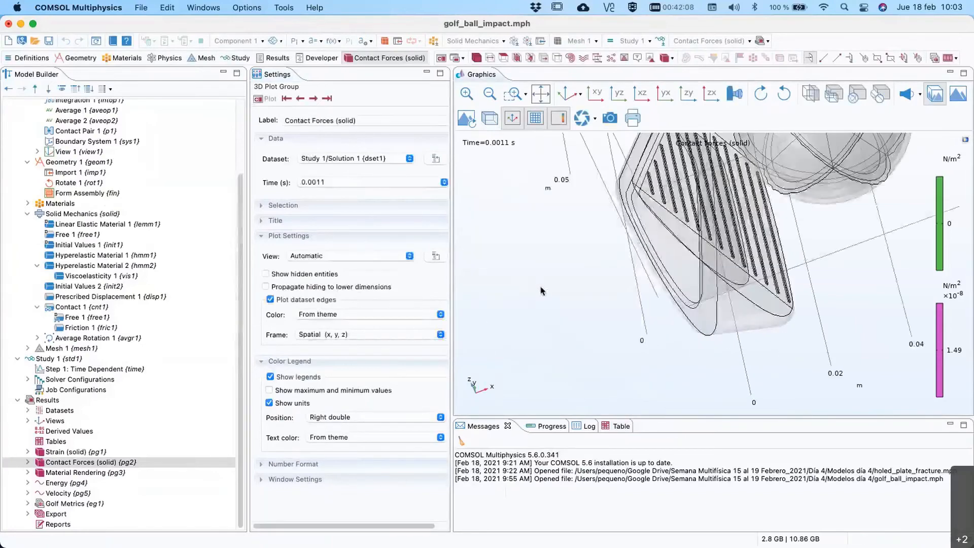
left_click_drag(539, 285, 640, 352)
right_click_drag(640, 352, 576, 363)
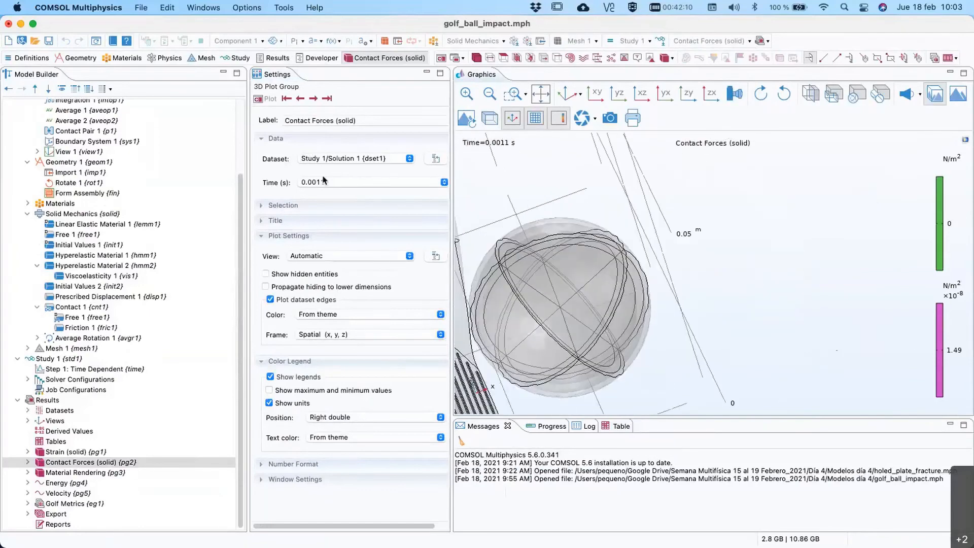
- Compare the Contact Forces (solid) plot at 8.5E-4 s and at 0.00145 s
left_click(325, 181)
left_click(325, 122)
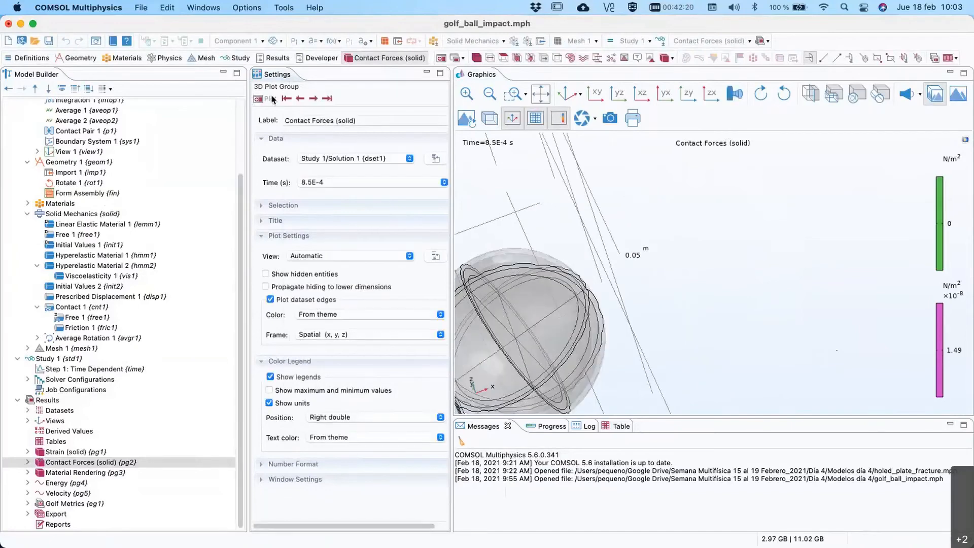
right_click_drag(600, 354, 557, 487)
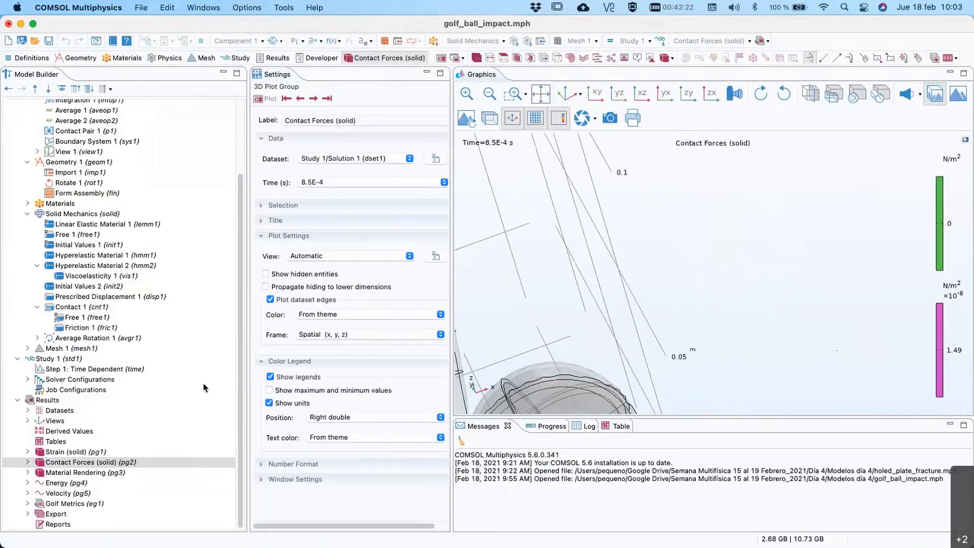
left_click(313, 183)
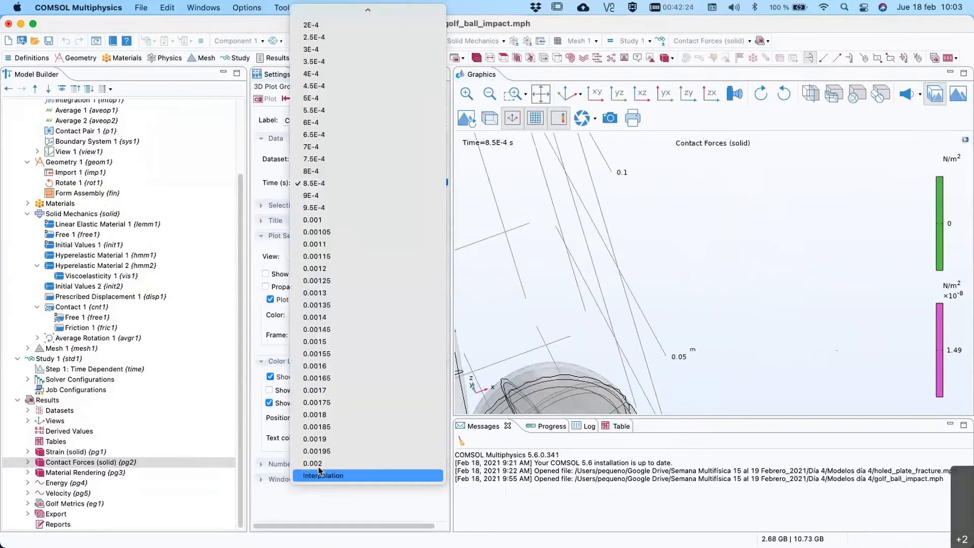
left_click(317, 330)
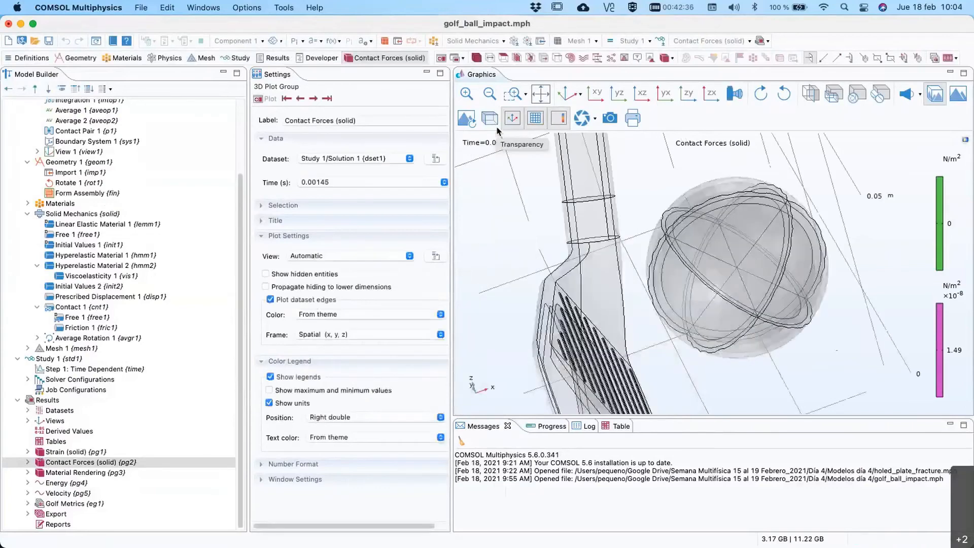
- Display the Strain (solid) plot of the club and ball
left_click(56, 442)
left_click(61, 452)
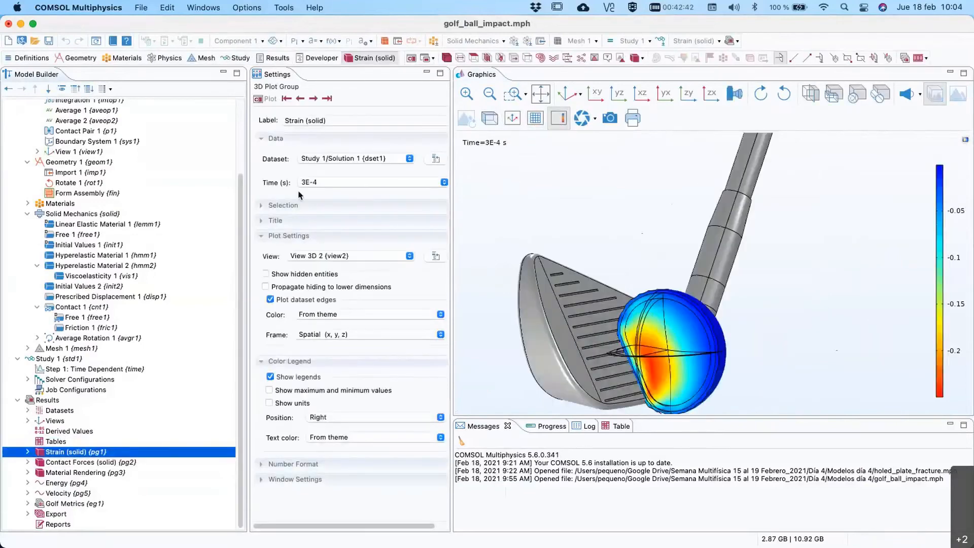
- Plot Contact Forces (solid) at 3.5E-4 s, examine the club-ball contact area up close, and return to the Strain (solid) plot
left_click(77, 464)
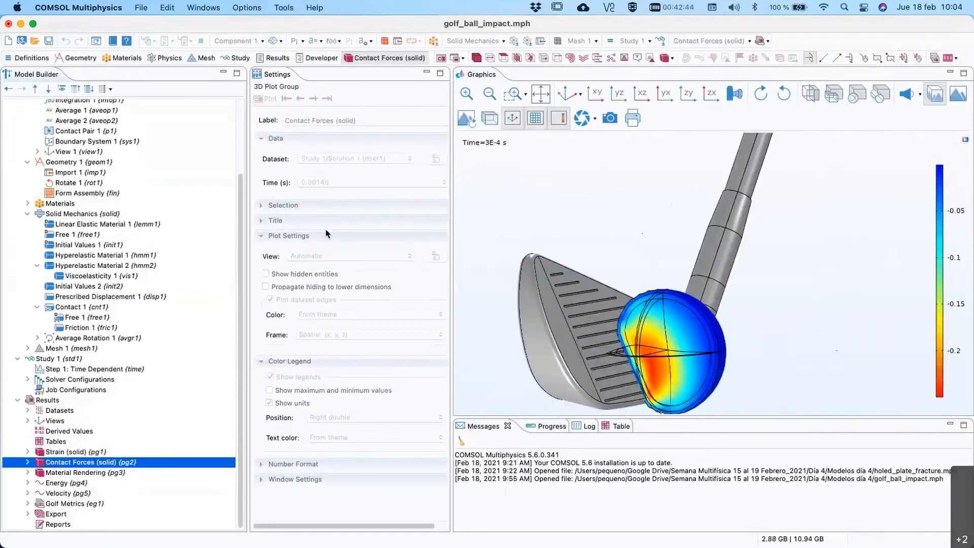
left_click(325, 185)
scroll(324, 49, "up", 5)
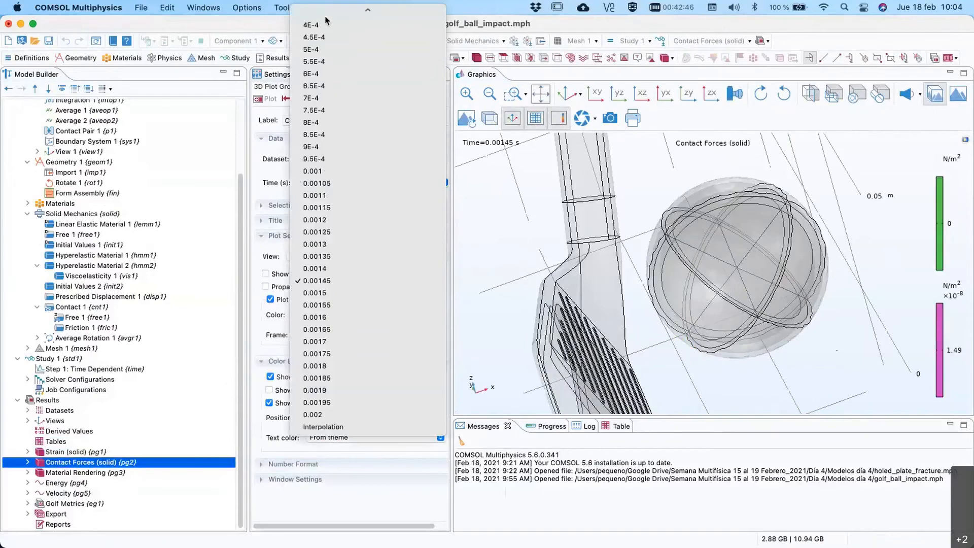
left_click(319, 74)
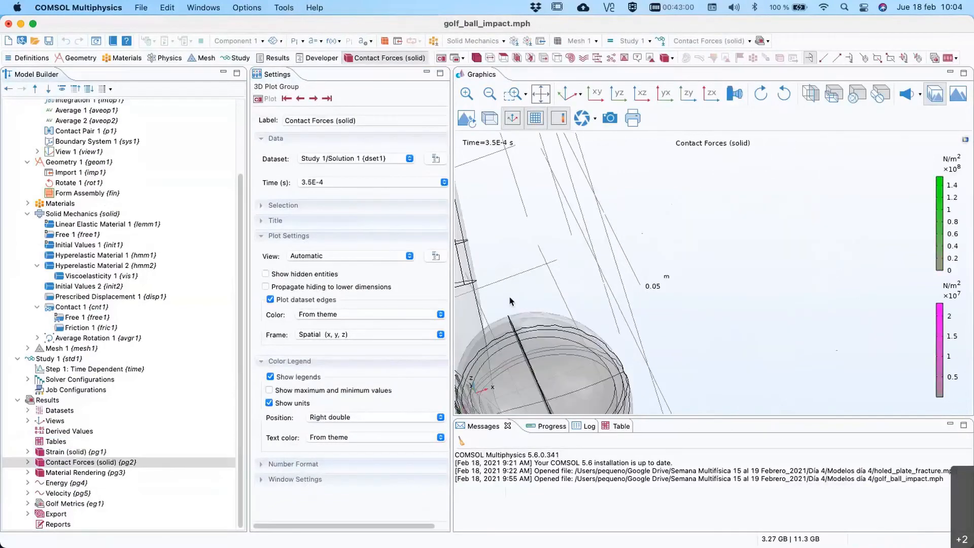
left_click_drag(509, 296, 503, 325)
left_click(566, 94)
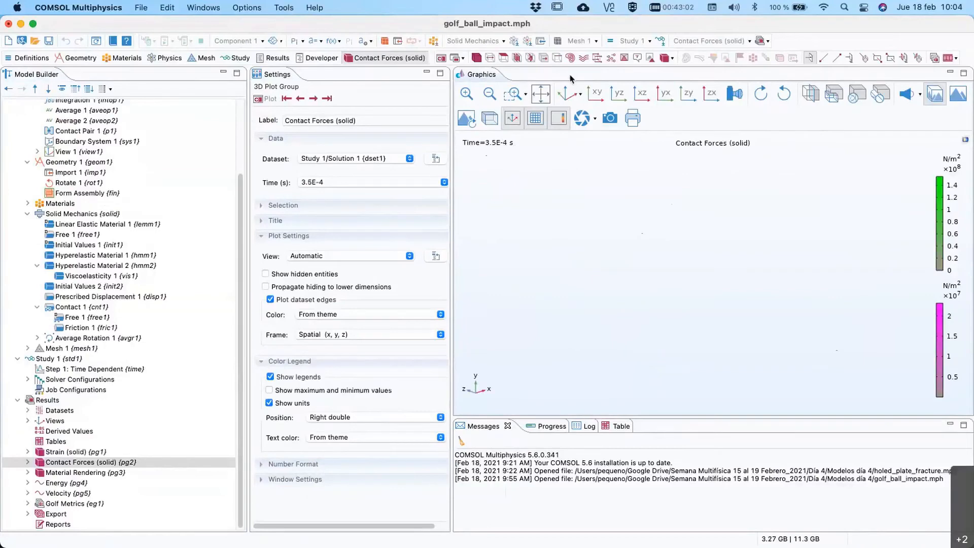
left_click(462, 96)
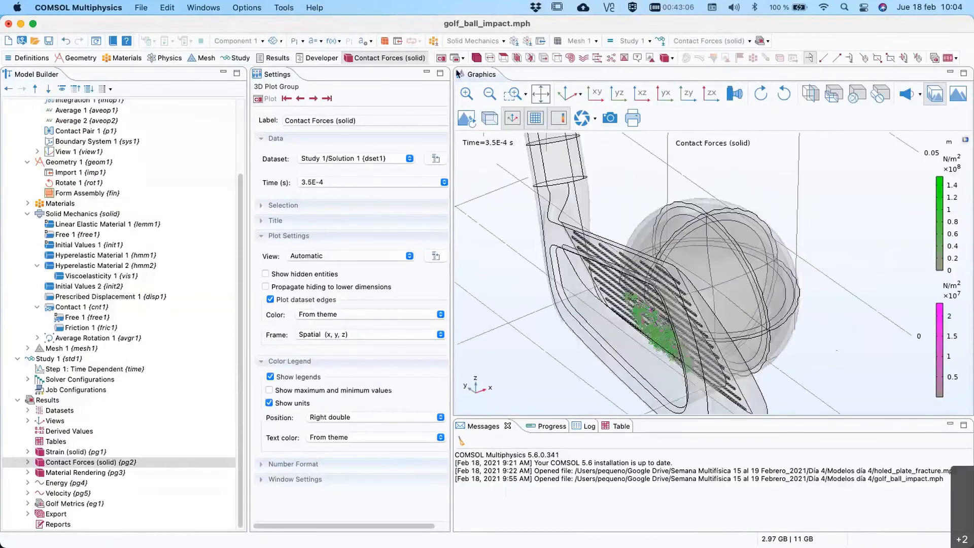
left_click(470, 99)
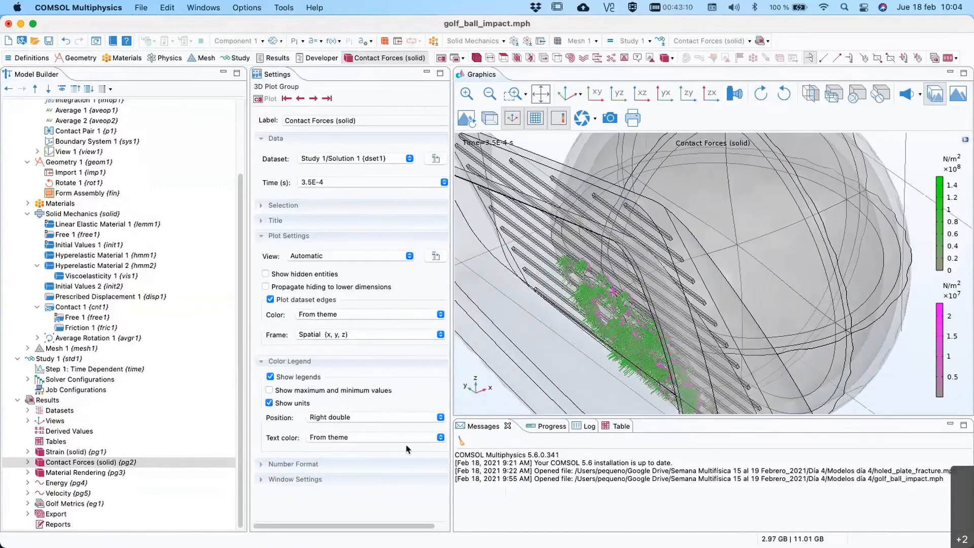
left_click(82, 452)
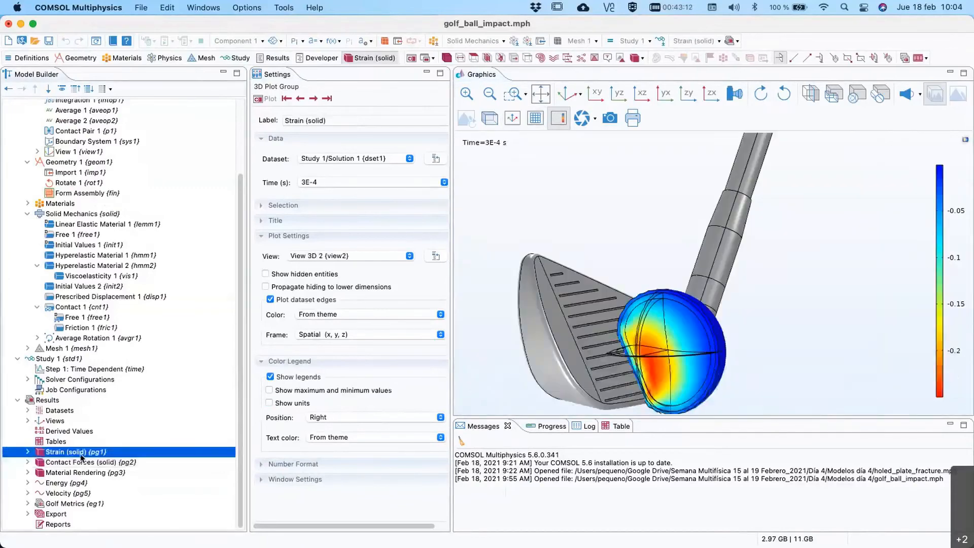
- Open the recent model holed_plate_fracture.mph without saving golf_ball_impact.mph, and fit the Crack Phase Field plot to the view
left_click(142, 8)
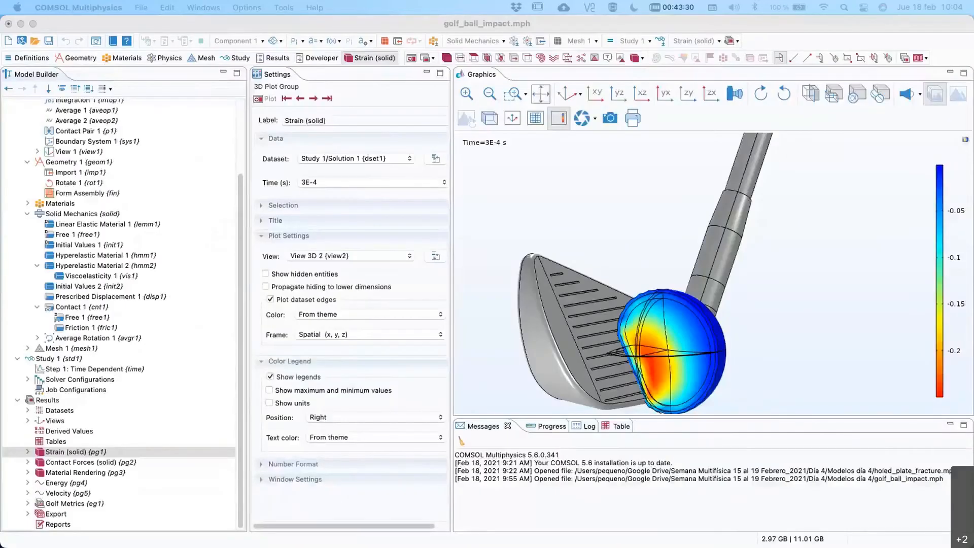
left_click(61, 43)
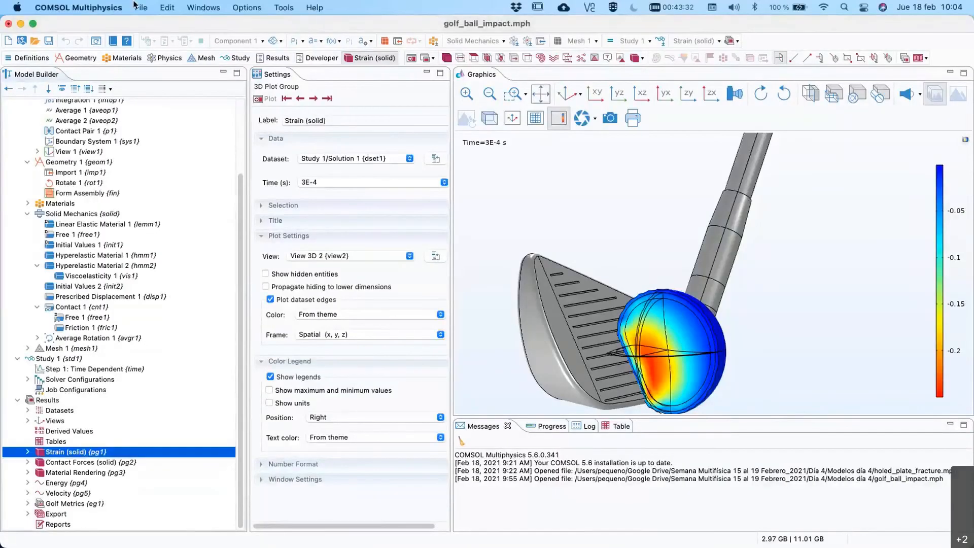
left_click(149, 11)
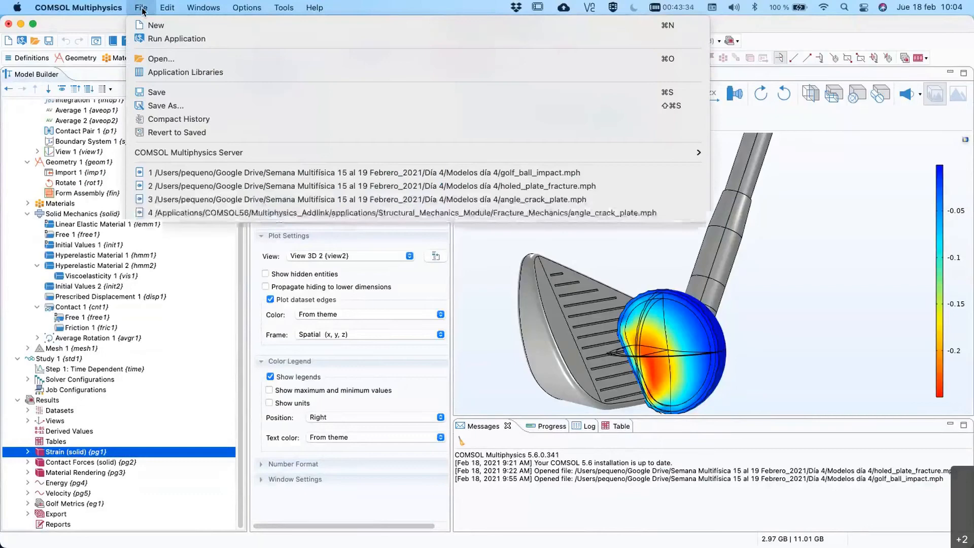
left_click(314, 188)
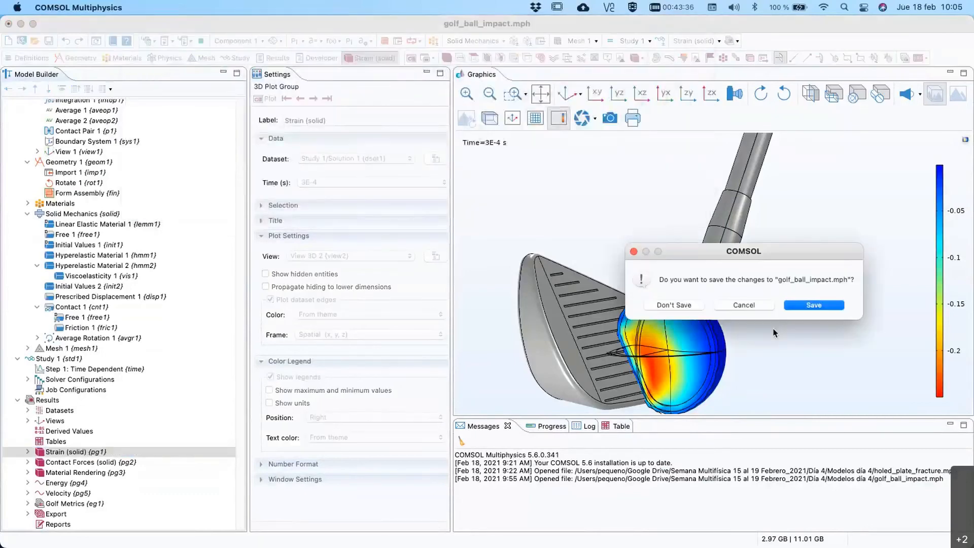
left_click(684, 307)
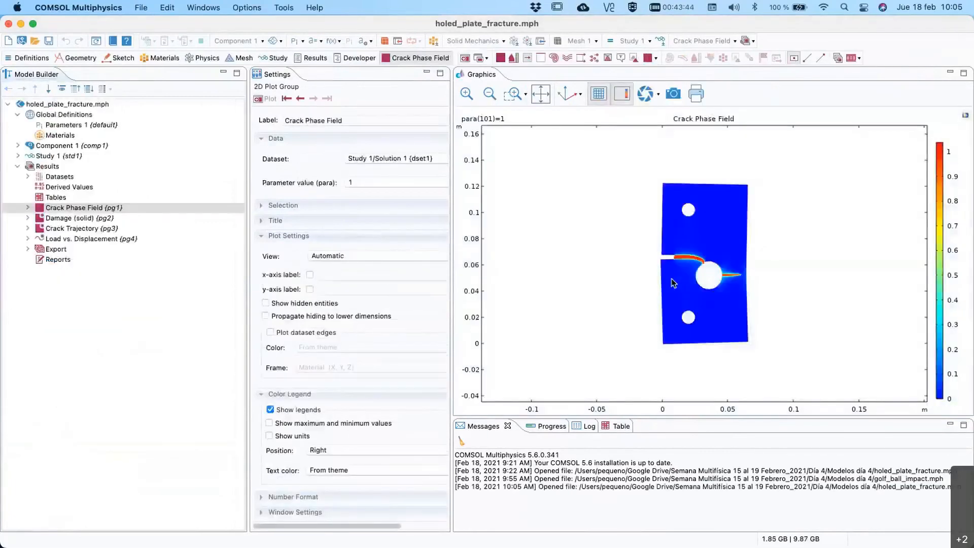
left_click(542, 97)
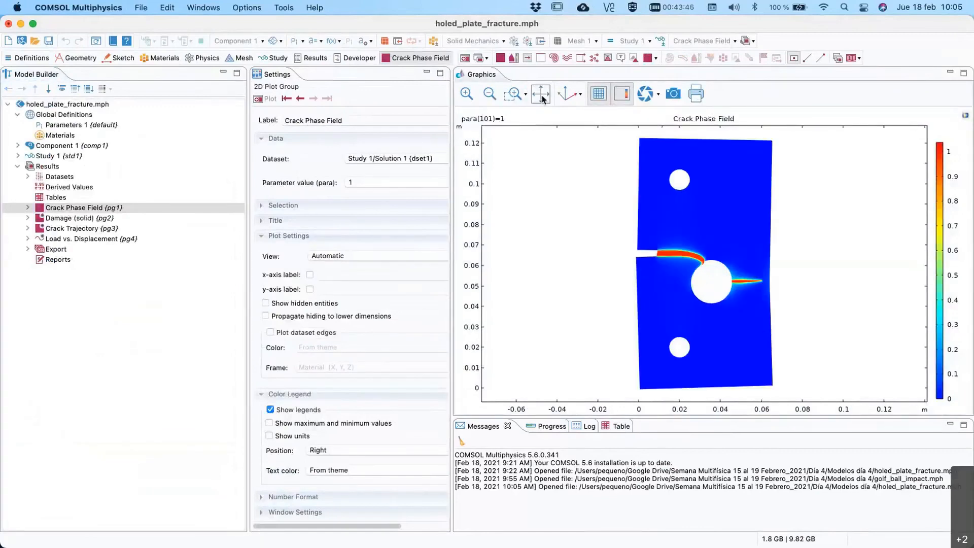
- Expand the Solid Mechanics physics of Component 1 and view the Linear Elastic Material 1 and Damage 1 settings
left_click(18, 146)
left_click(28, 188)
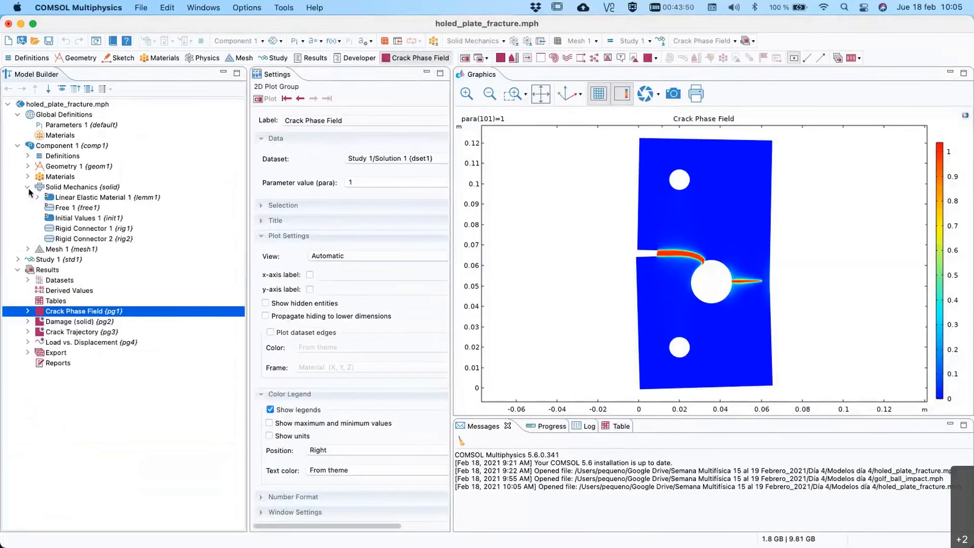
left_click(38, 197)
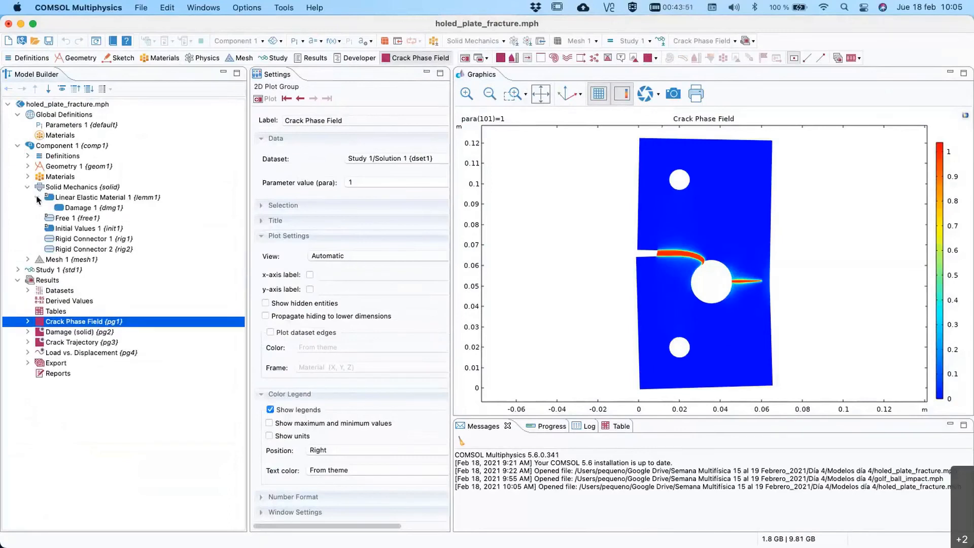
left_click(89, 208)
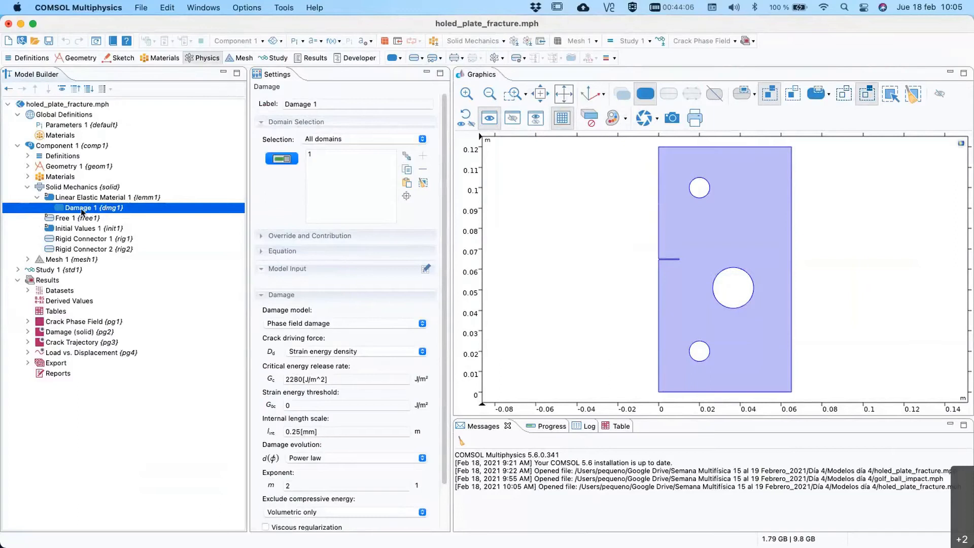
left_click(88, 199)
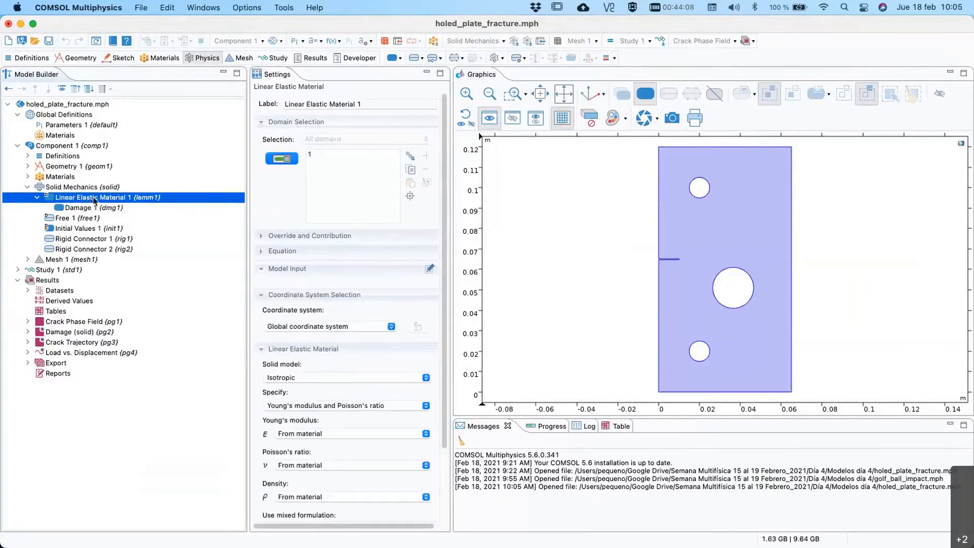
left_click(84, 209)
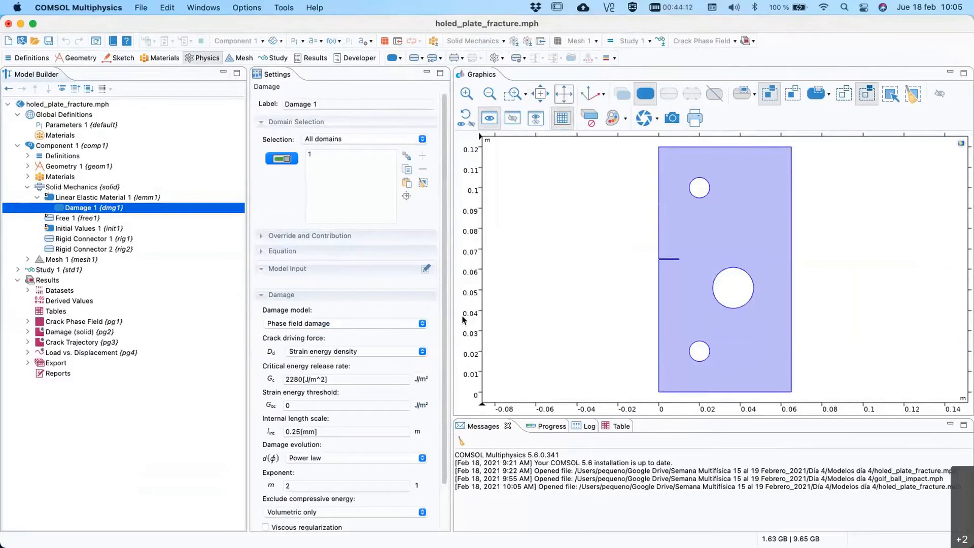
- Widen the Damage 1 settings and examine the phase field damage parameters, the discretization and the governing equations
left_click_drag(448, 309, 528, 302)
scroll(378, 330, "down", 1)
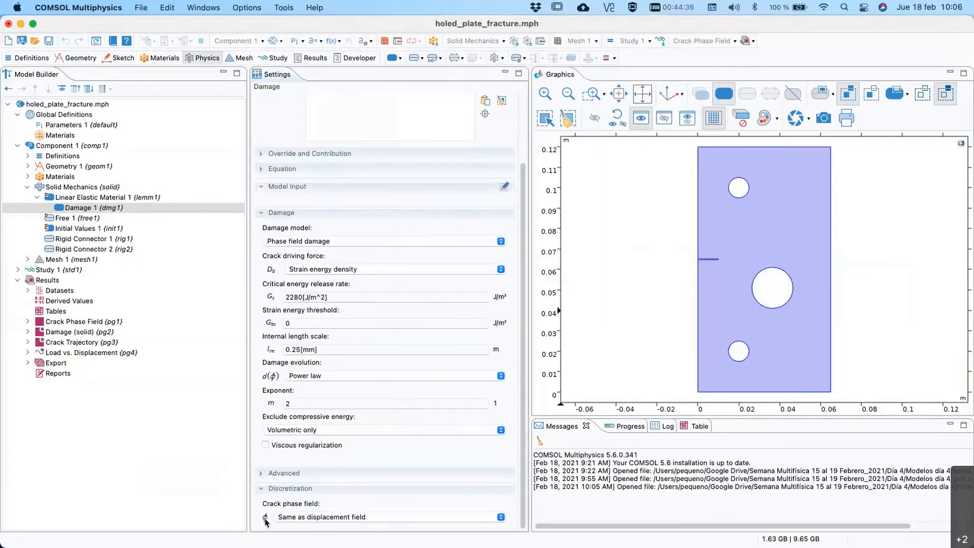
left_click(269, 168)
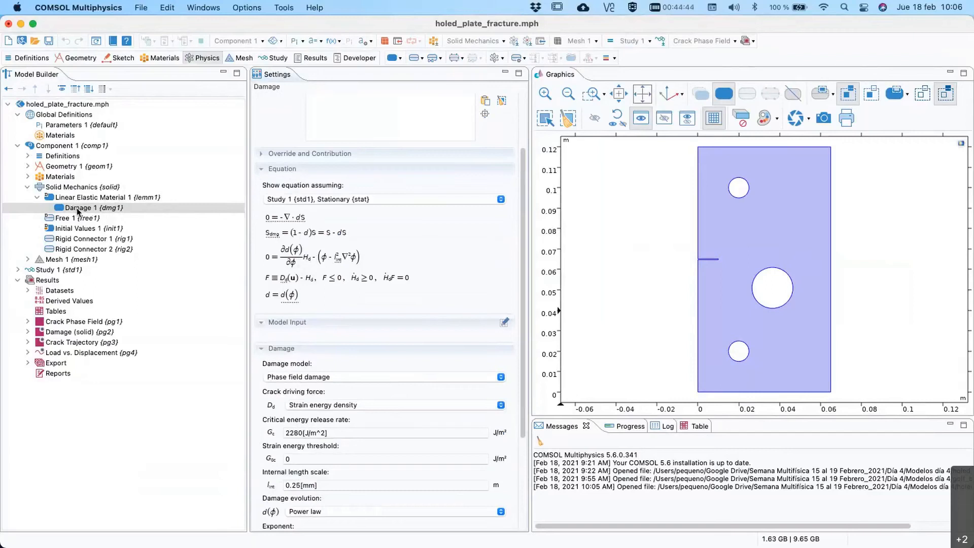
- Show the Crack Phase Field plot at its first parameter value and set it as the subject of Animation 1
left_click(60, 323)
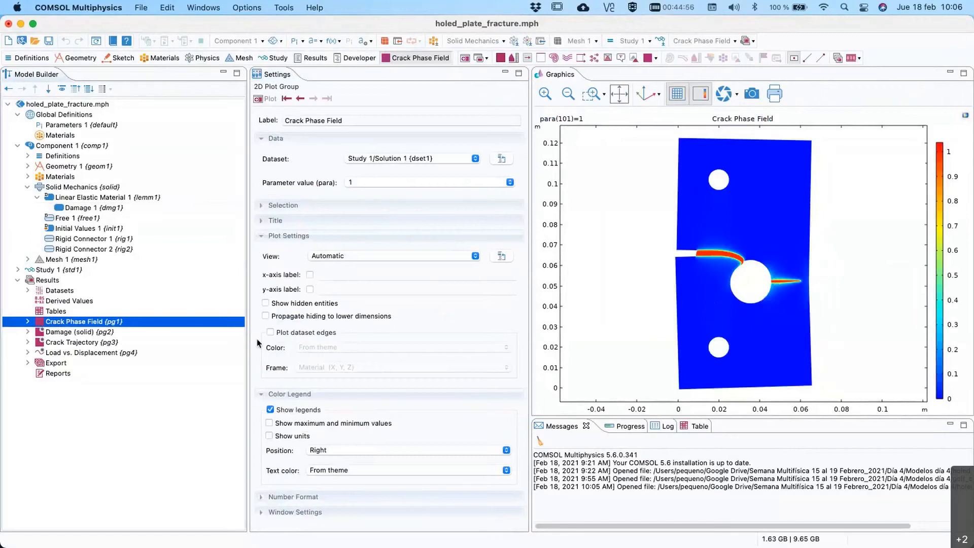
left_click(286, 99)
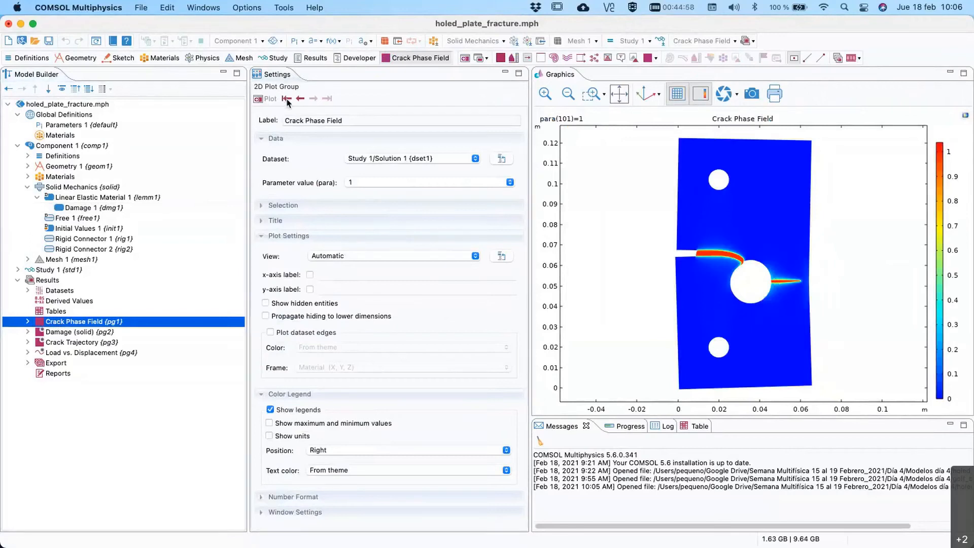
left_click(28, 362)
left_click(77, 375)
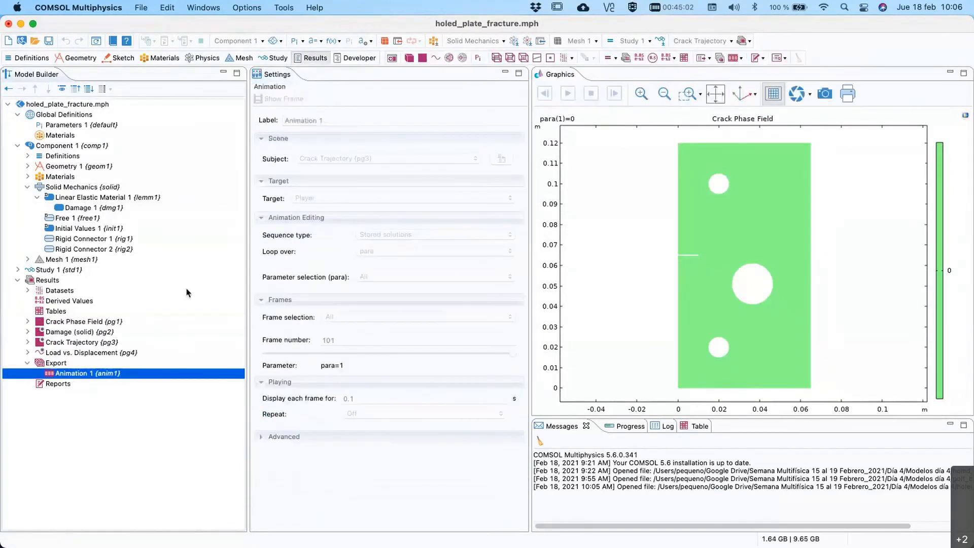
left_click(375, 158)
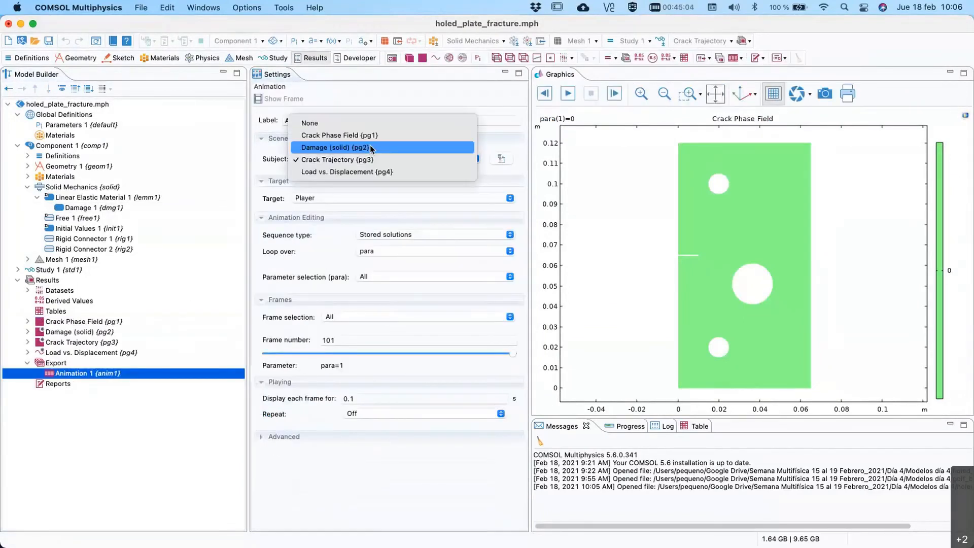
left_click(320, 138)
- Generate the Crack Phase Field animation, stop it, and replay it to watch the crack grow through the plate
left_click(568, 94)
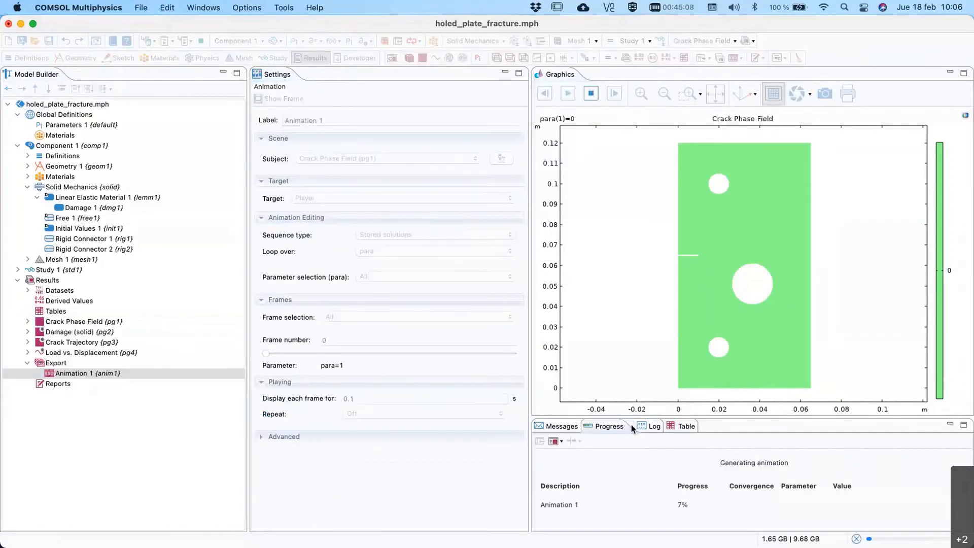
left_click(591, 93)
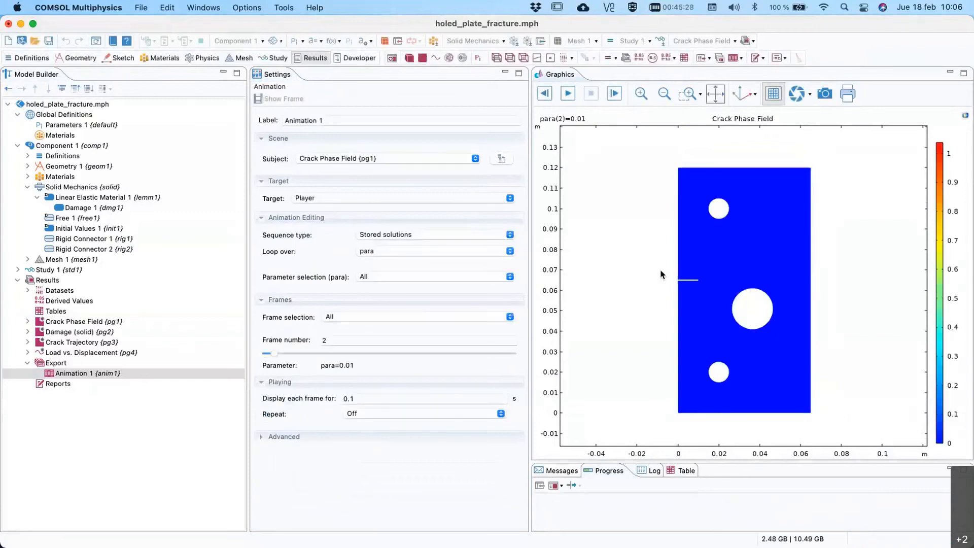
left_click(567, 95)
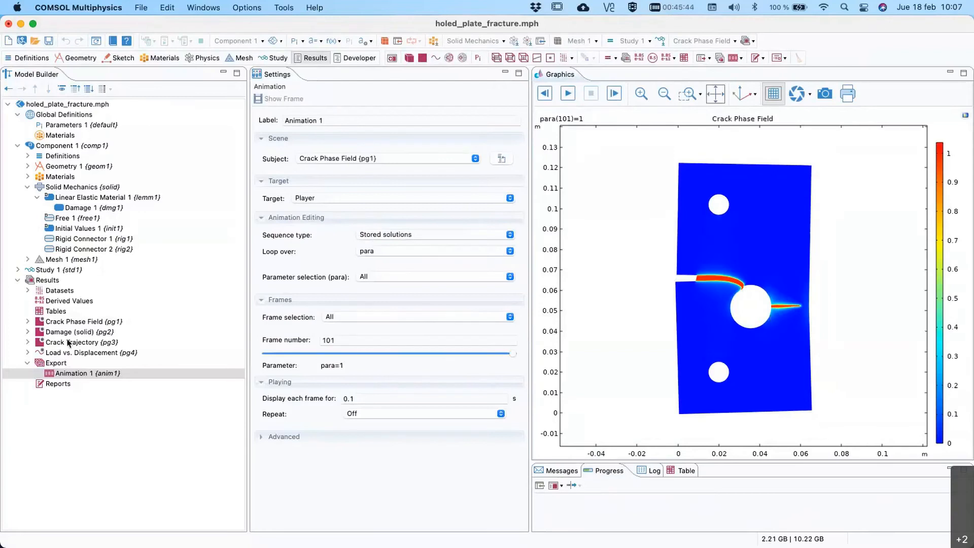
- Open the recent model angle_crack_plate.mph from the Modelos día 4 folder without saving the changes to holed_plate_fracture.mph
left_click(140, 8)
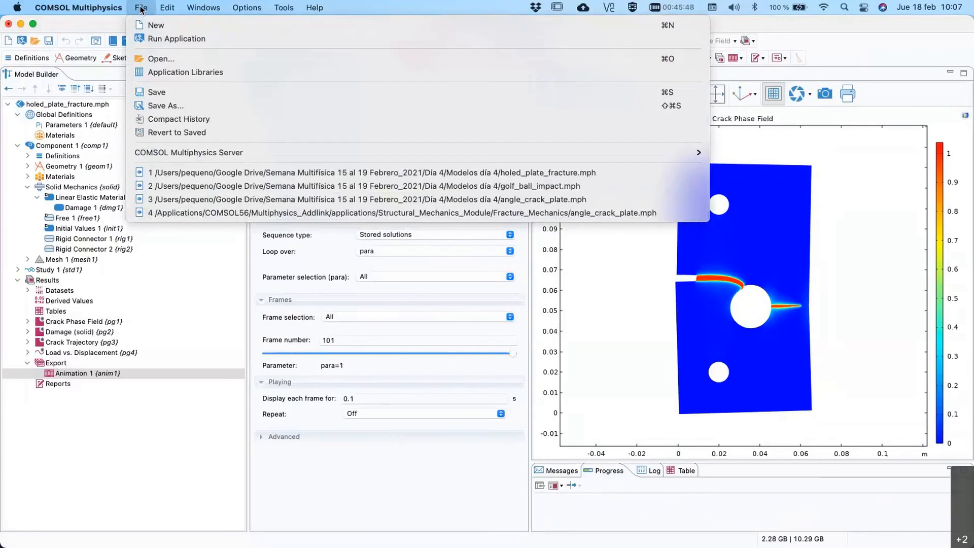
left_click(296, 202)
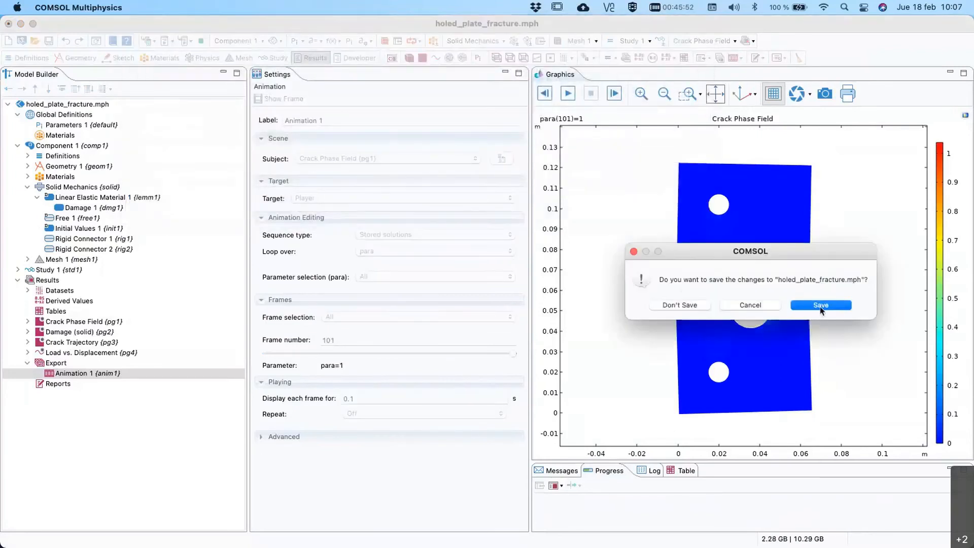
left_click(684, 310)
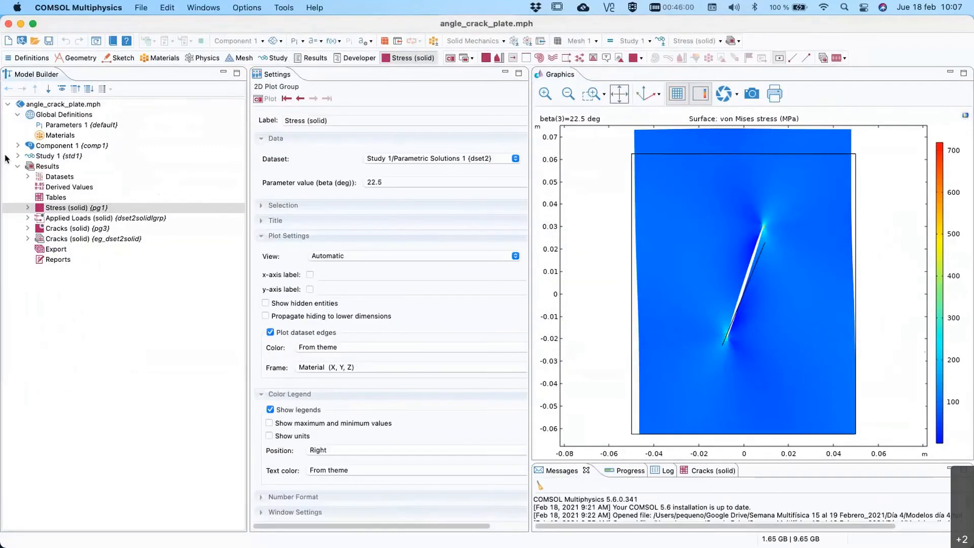
- Expand Study 1 and Solid Mechanics, and view the Crack 1 settings together with its J-Integral subnodes
left_click(18, 156)
left_click(17, 146)
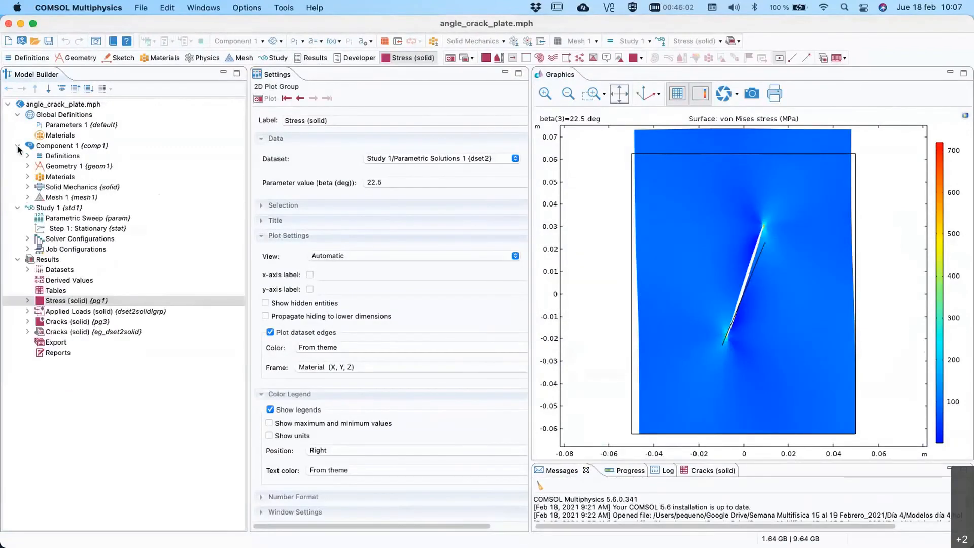
left_click(28, 187)
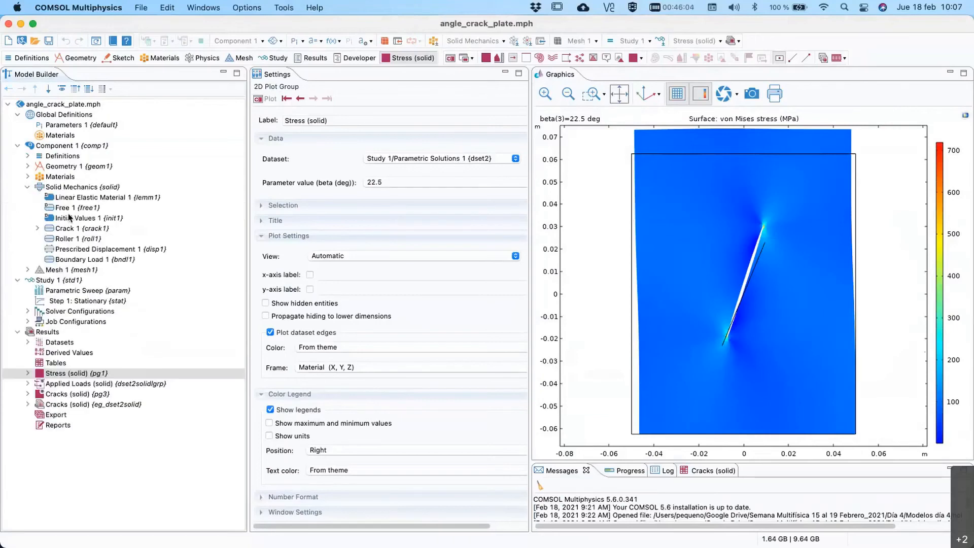
left_click(53, 228)
left_click(38, 229)
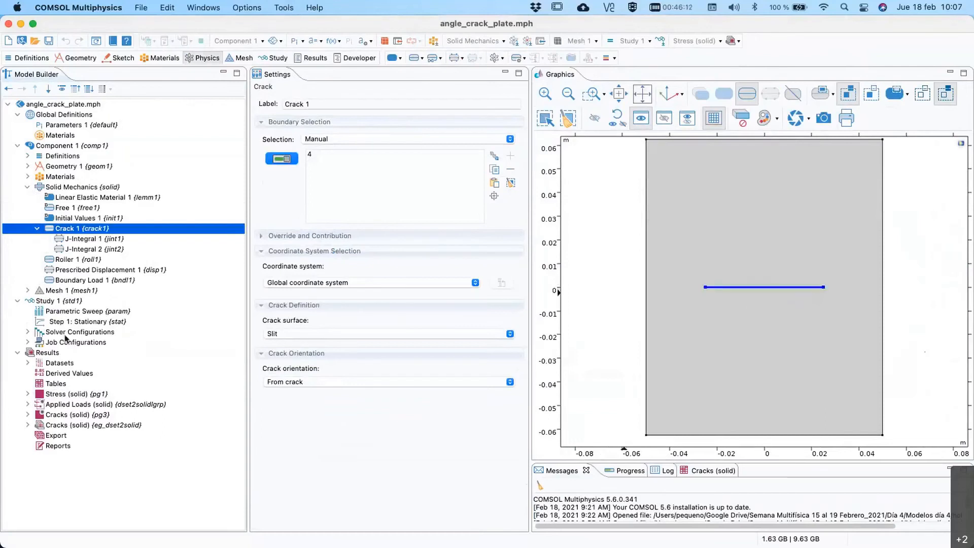
- Review the crack angle values in the Parametric Sweep and the point constraint in Prescribed Displacement 1
left_click(58, 313)
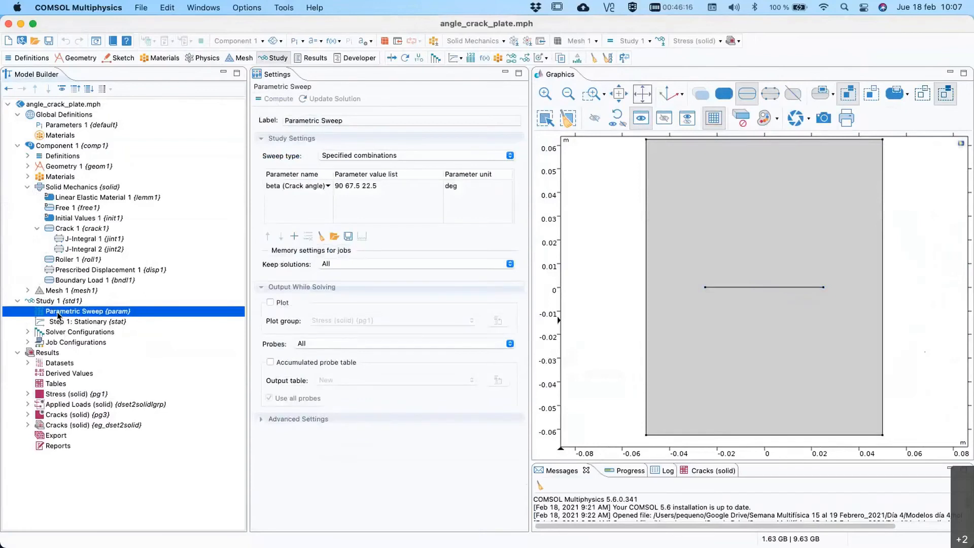
left_click(94, 270)
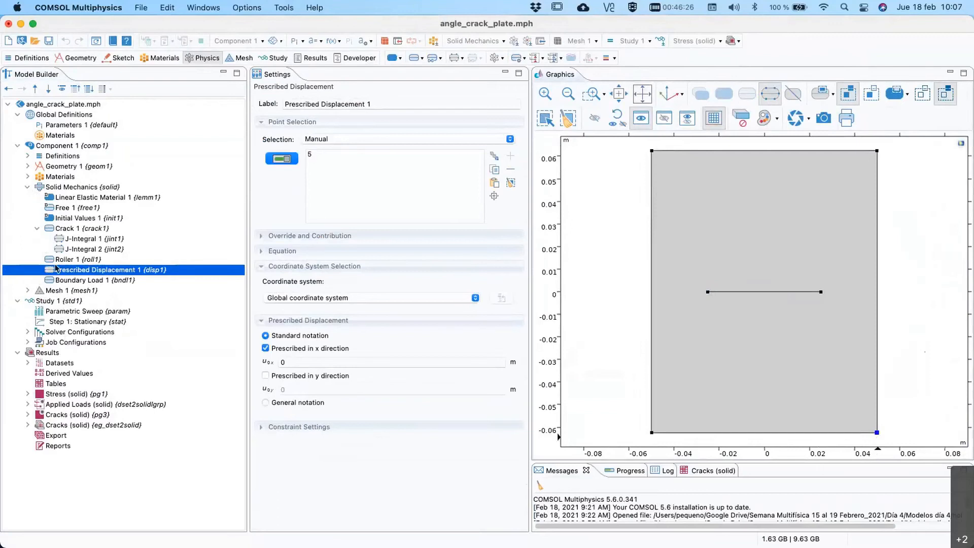
- Review the Boundary Load 1 settings on the plate's upper edge and the Crack 1 settings
left_click(84, 290)
left_click(121, 279)
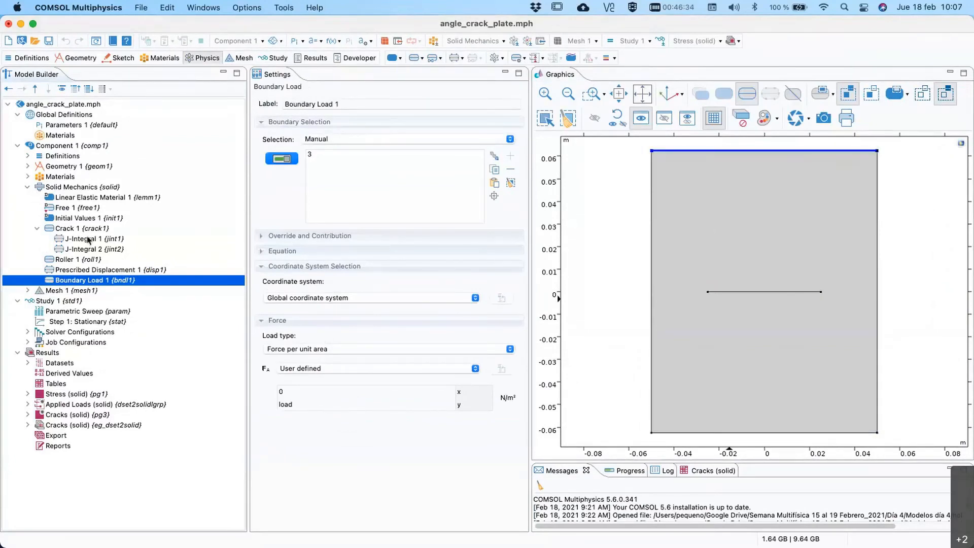
left_click(65, 229)
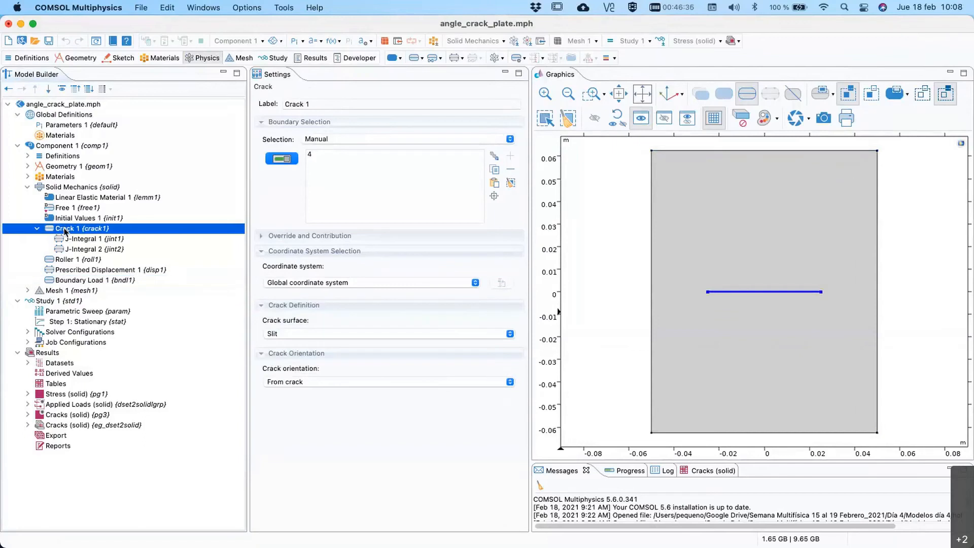
- Look up where the Crack boundary feature is found among the conditions that can be added to Solid Mechanics
left_click(69, 189)
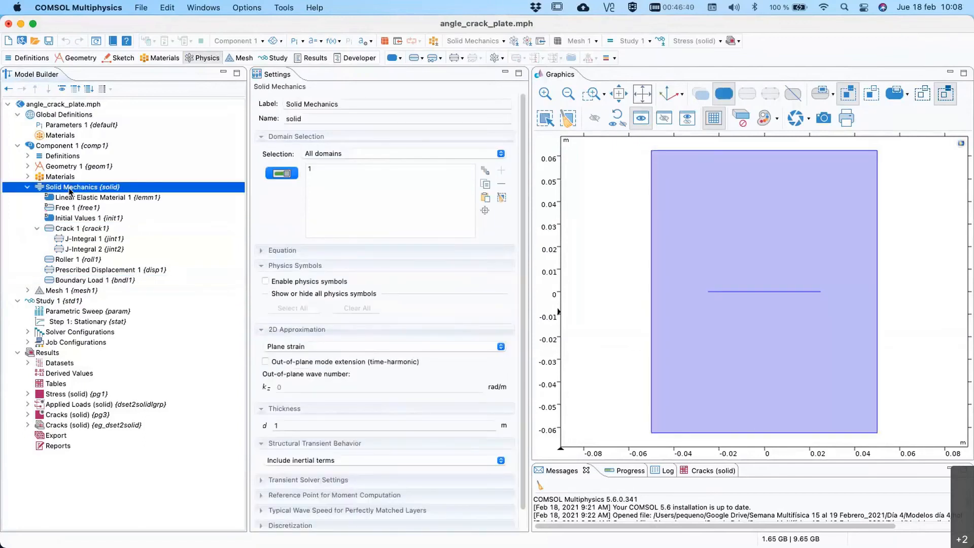
right_click(70, 189)
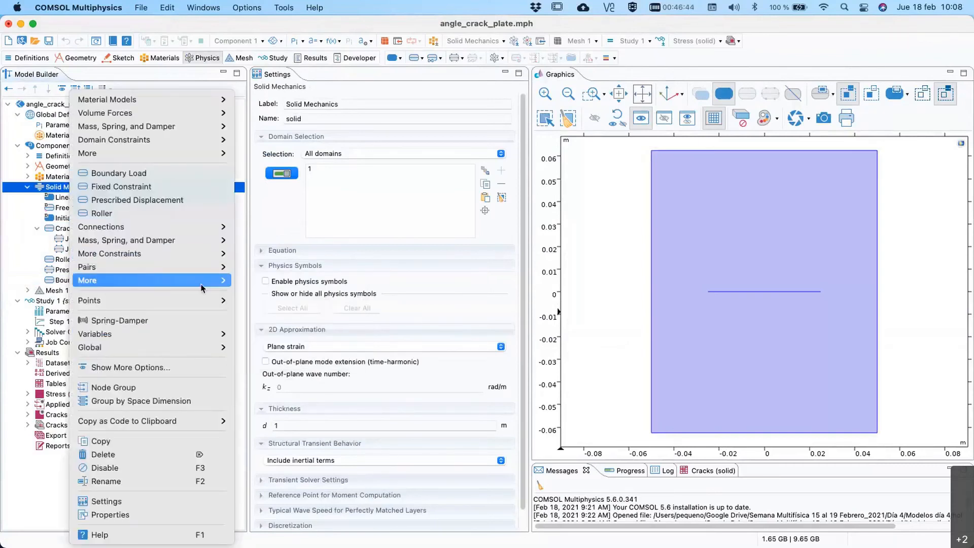
mouse_move(218, 280)
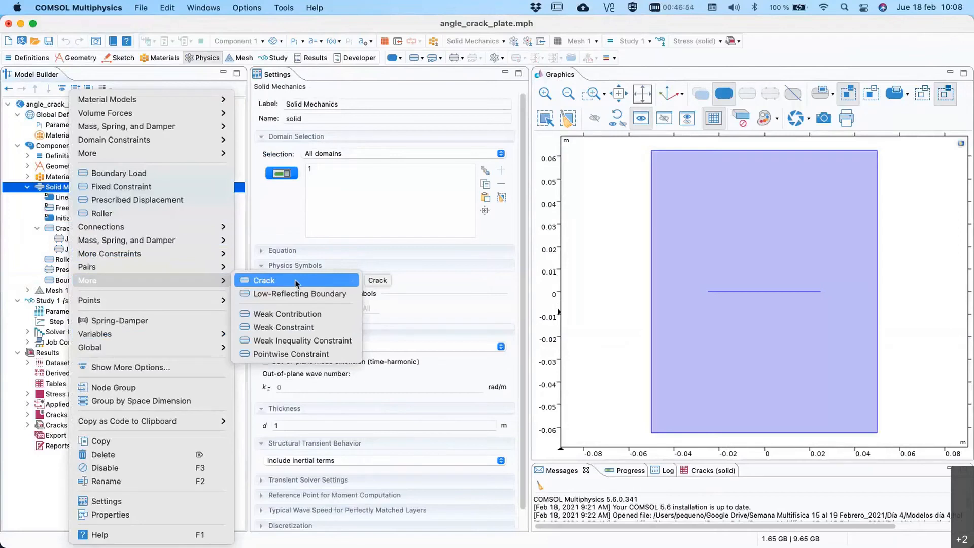
left_click(38, 254)
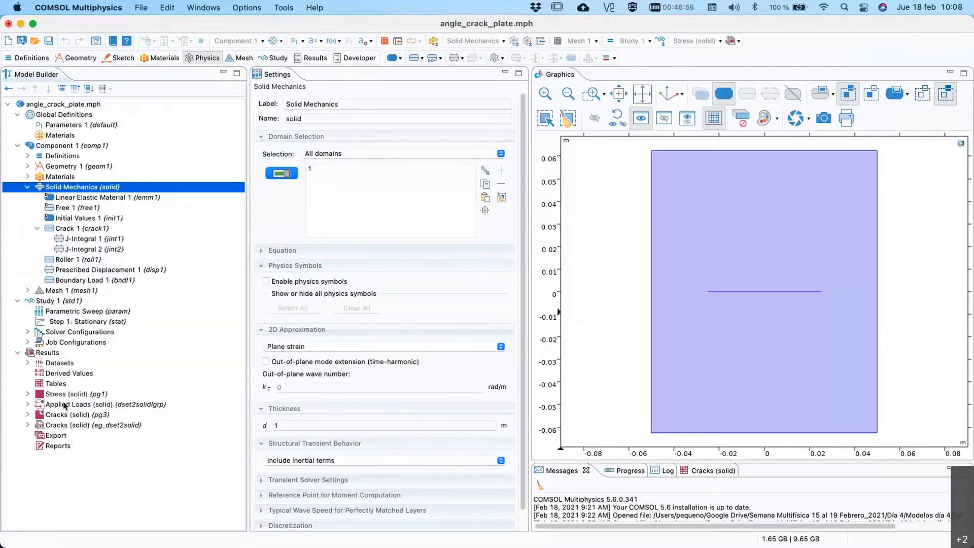
- Show the Stress (solid) plot and step through the crack angles from 90 to 22.5 deg in a close-up of the crack
left_click(65, 395)
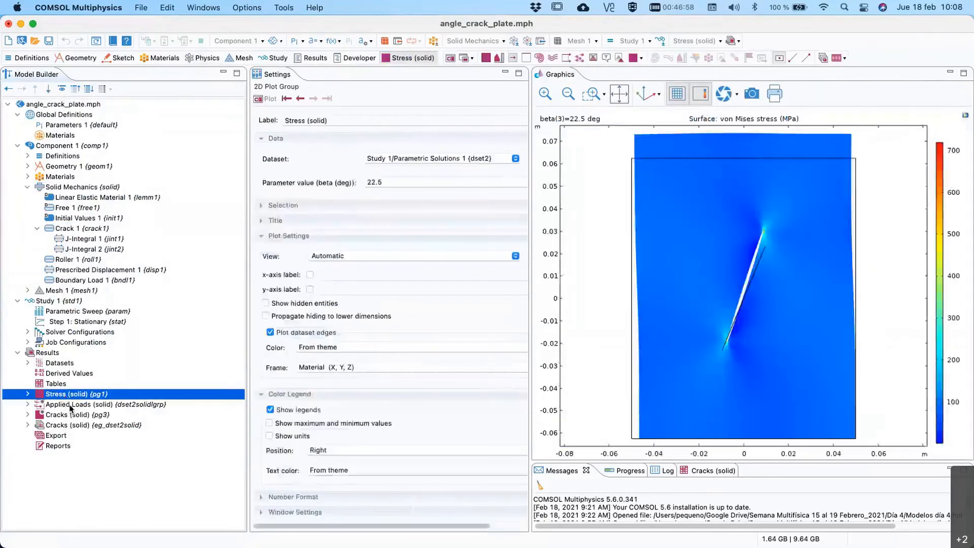
left_click(545, 94)
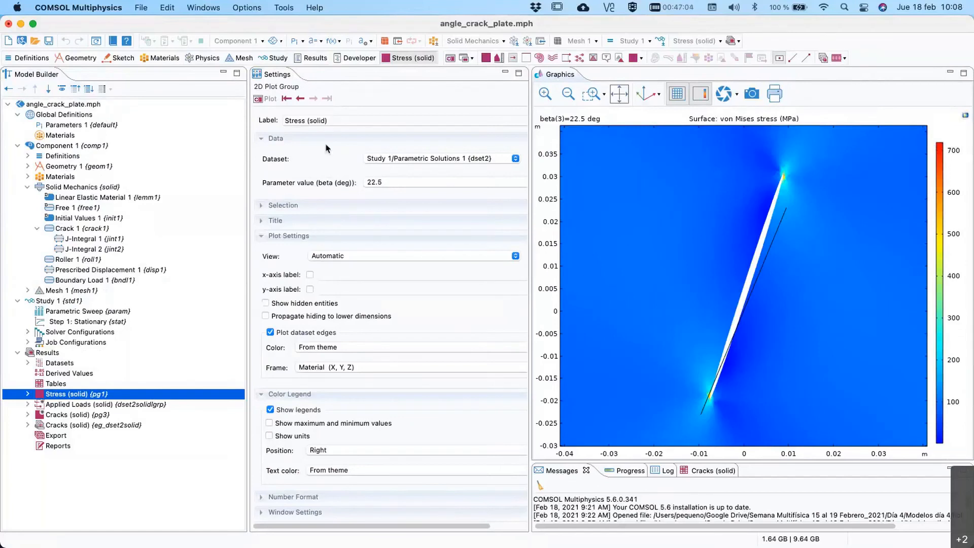
left_click(287, 98)
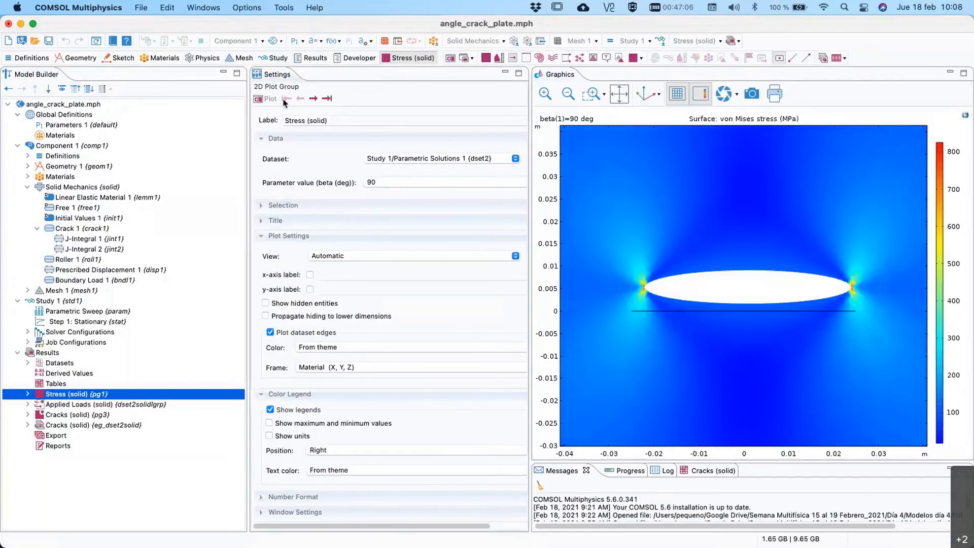
left_click(314, 99)
left_click(314, 98)
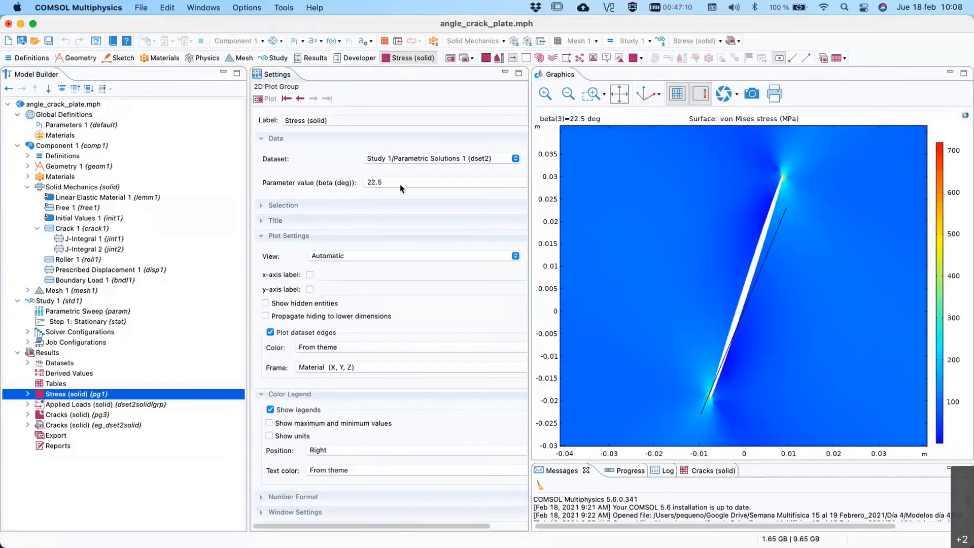
left_click(568, 96)
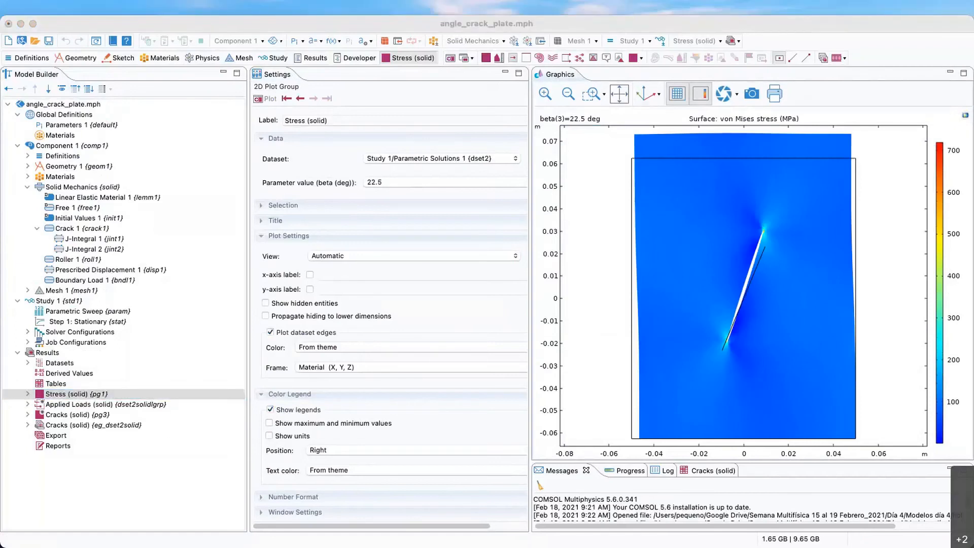
key("Right")
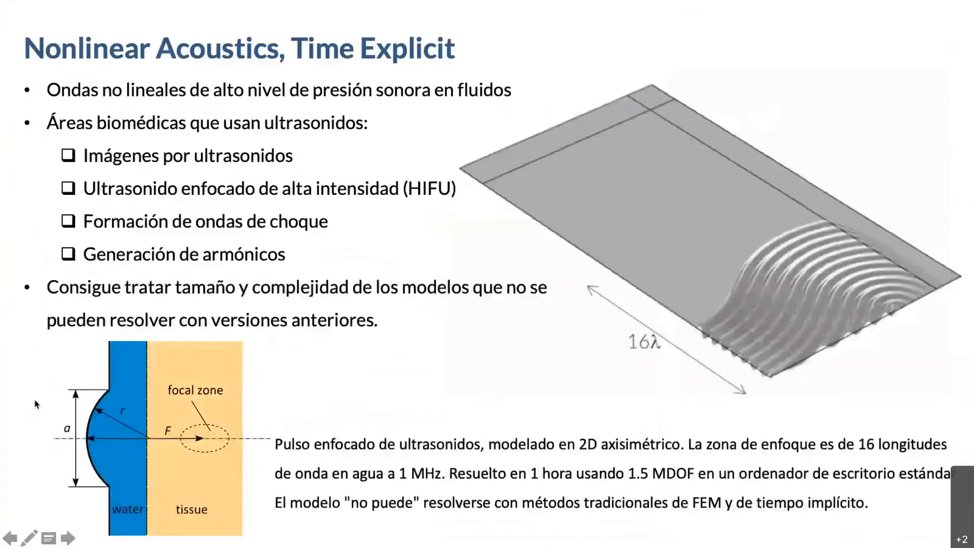
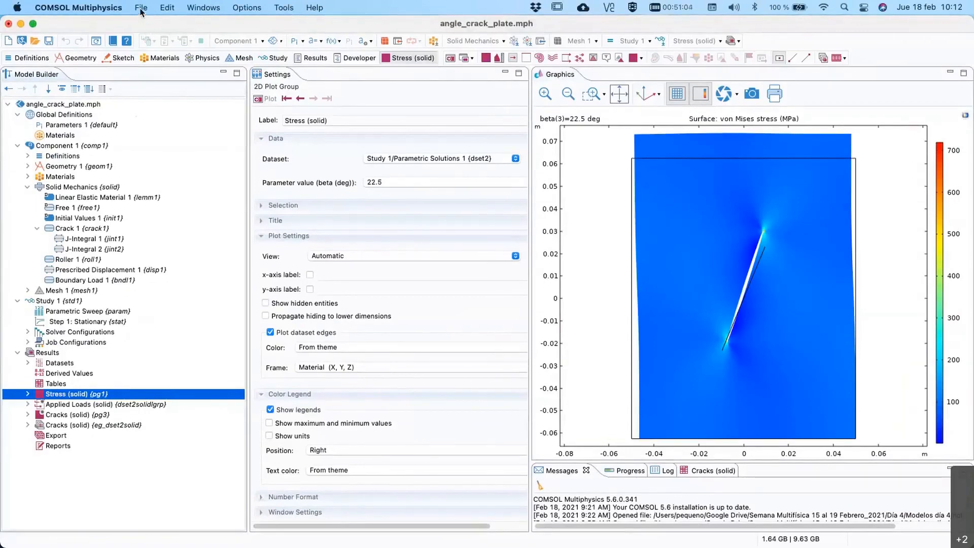
- Open hifu_tissue_sample.mph from the Modelos día 4 folder without saving the changes to angle_crack_plate.mph
left_click(141, 8)
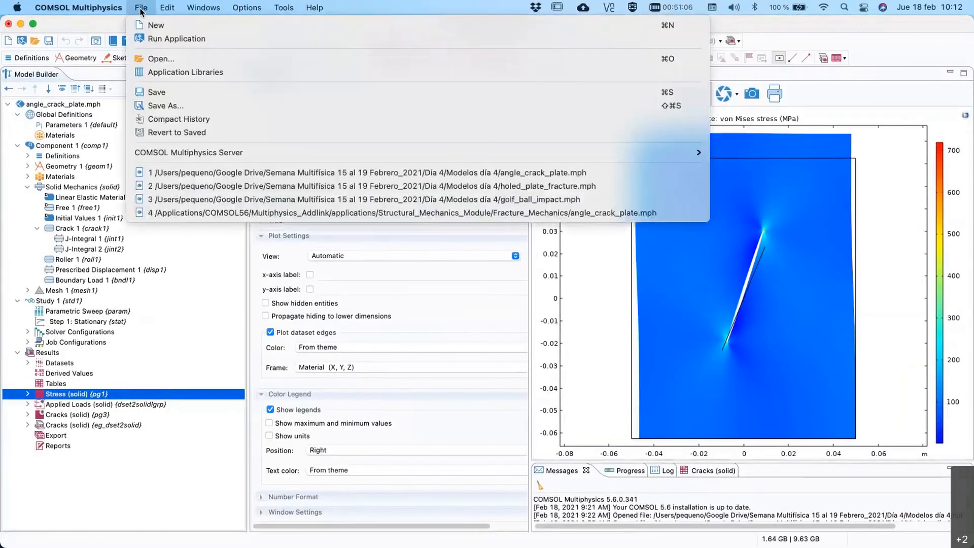
left_click(180, 62)
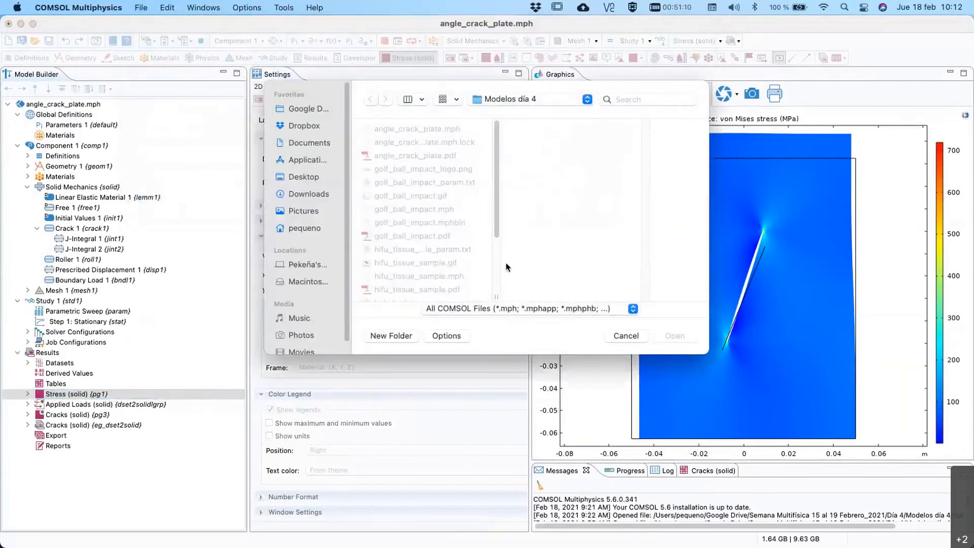
scroll(494, 261, "down", 5)
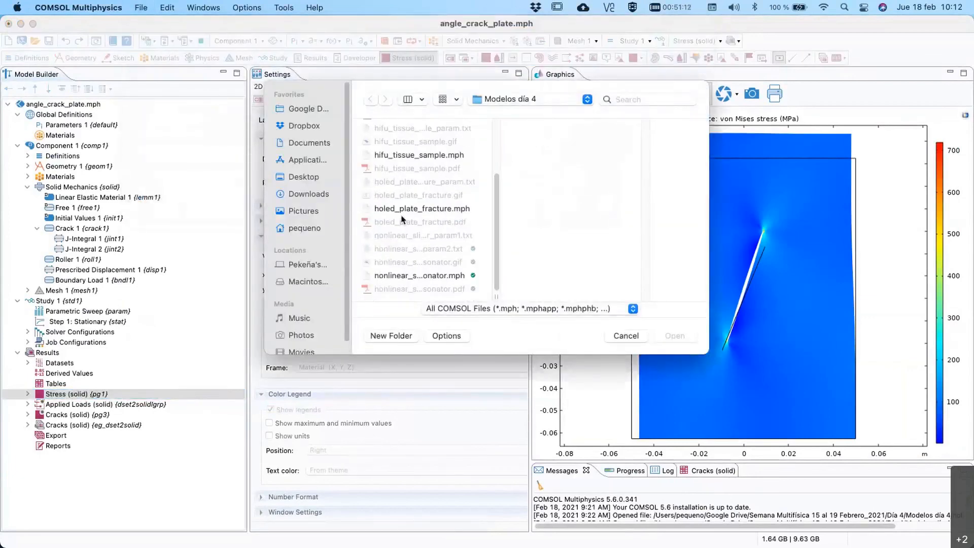
left_click(388, 155)
left_click(672, 336)
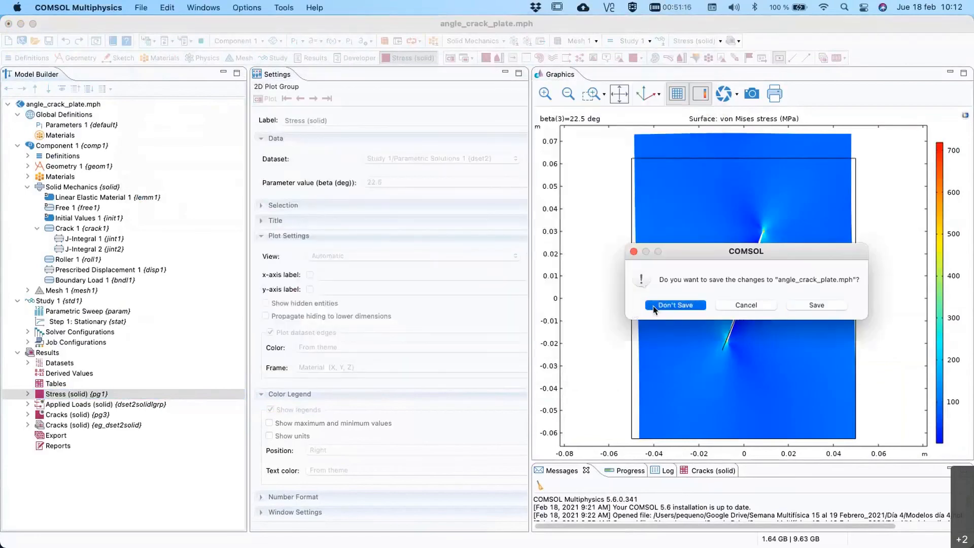
left_click(654, 307)
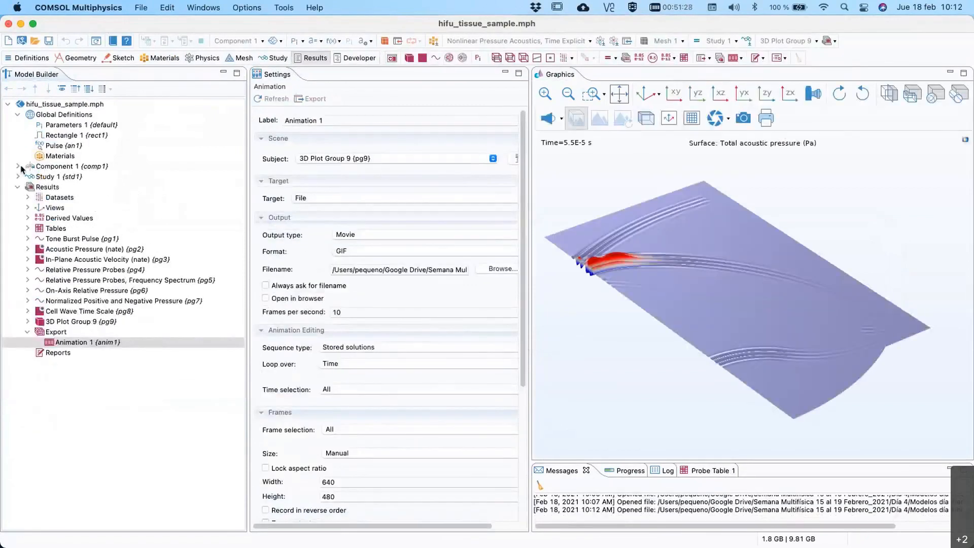
- Expand Component 1 and Study 1, and view the Nonlinear Pressure Acoustics, Time Explicit settings and subnodes with the model tree widened
left_click(18, 167)
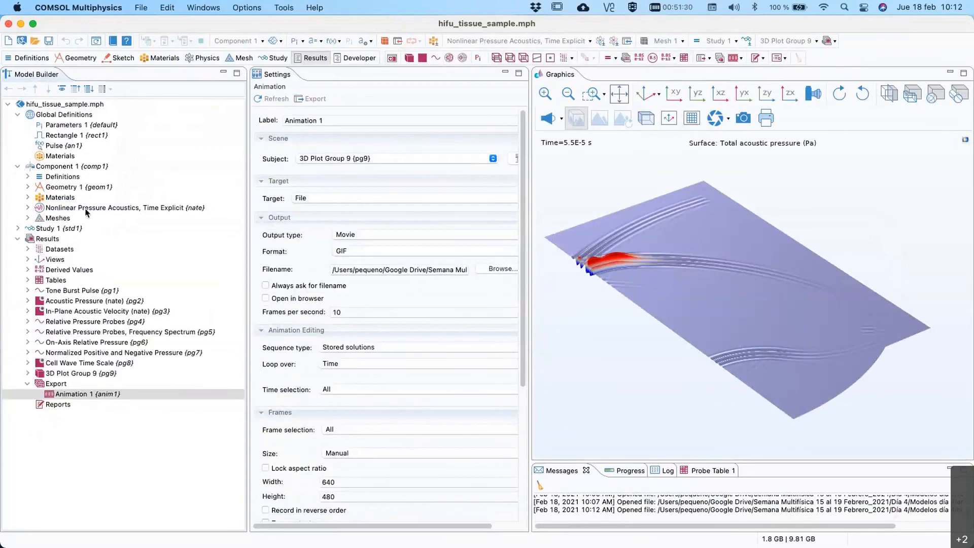
left_click(28, 207)
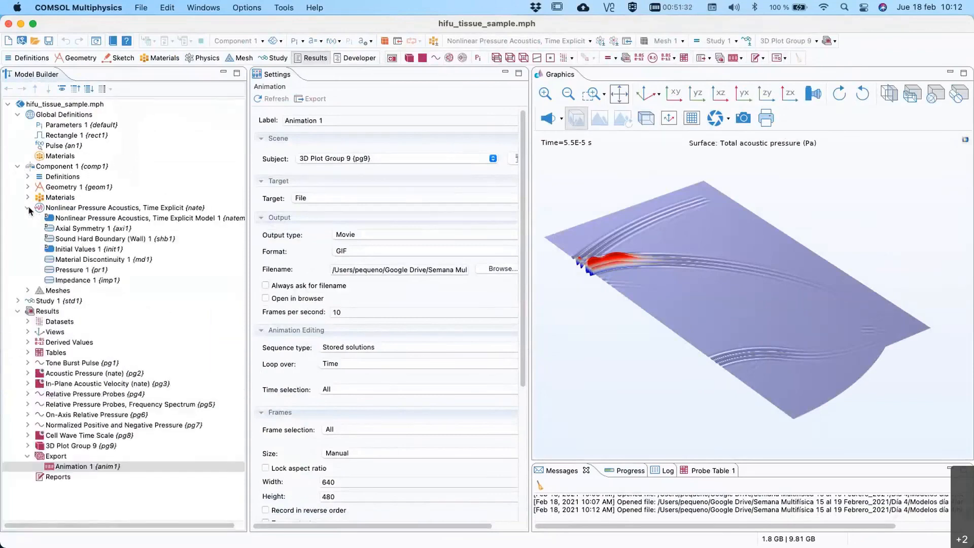
left_click(73, 211)
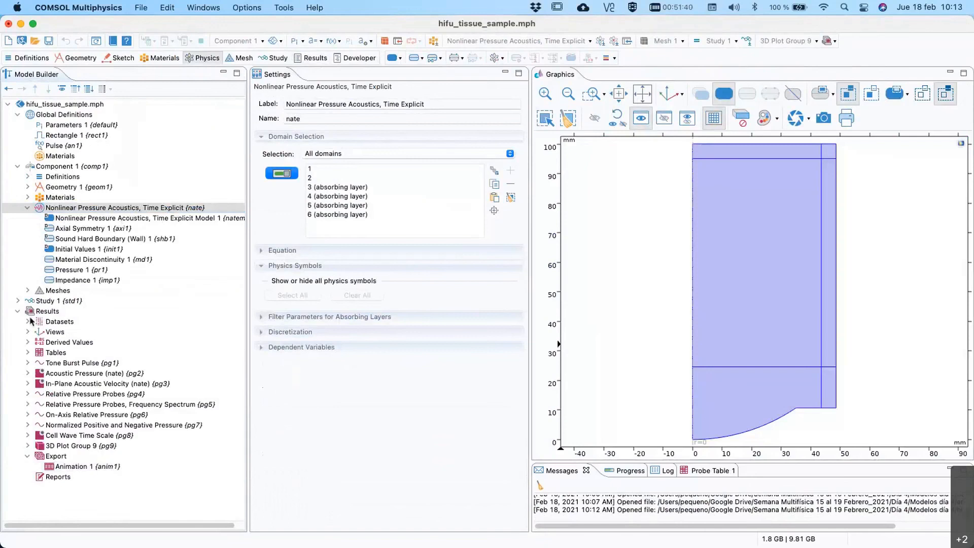
left_click(18, 301)
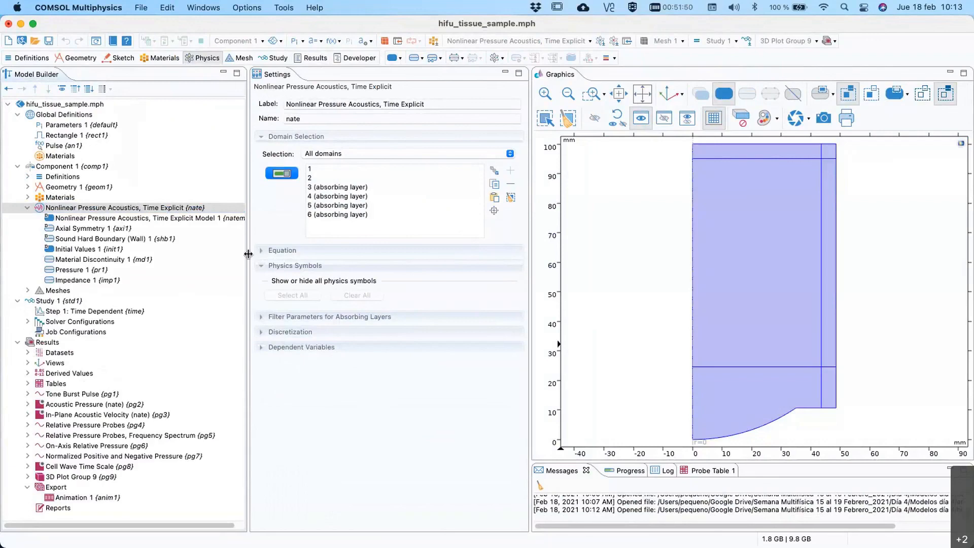
left_click_drag(249, 255, 278, 265)
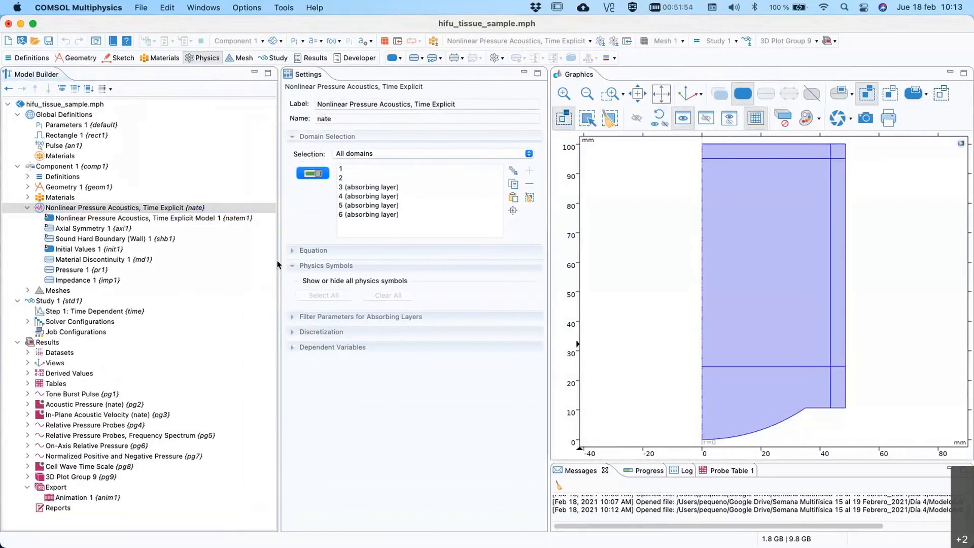
- Review the boundaries of Material Discontinuity 1 and the Absorbing Layer 1 settings under Artificial Domains
left_click(100, 261)
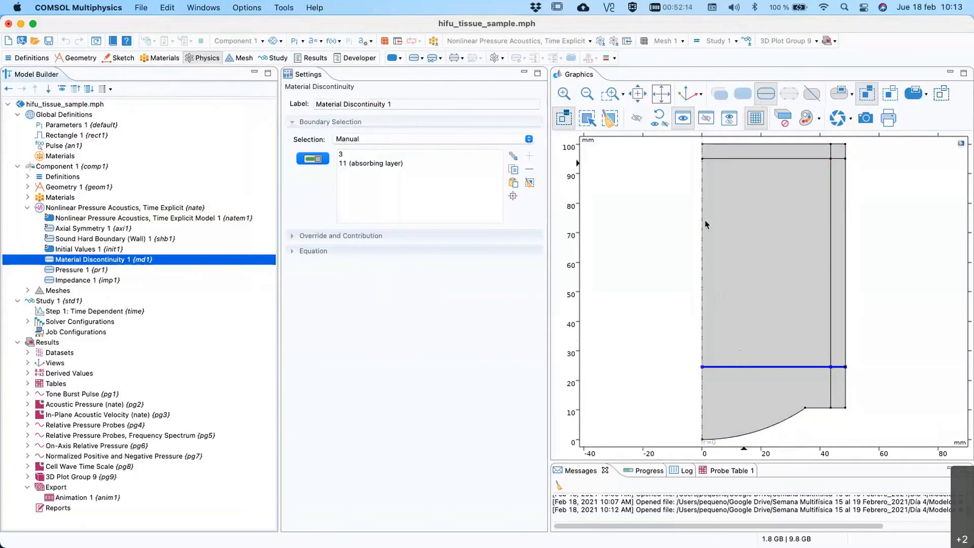
left_click(28, 177)
left_click(37, 228)
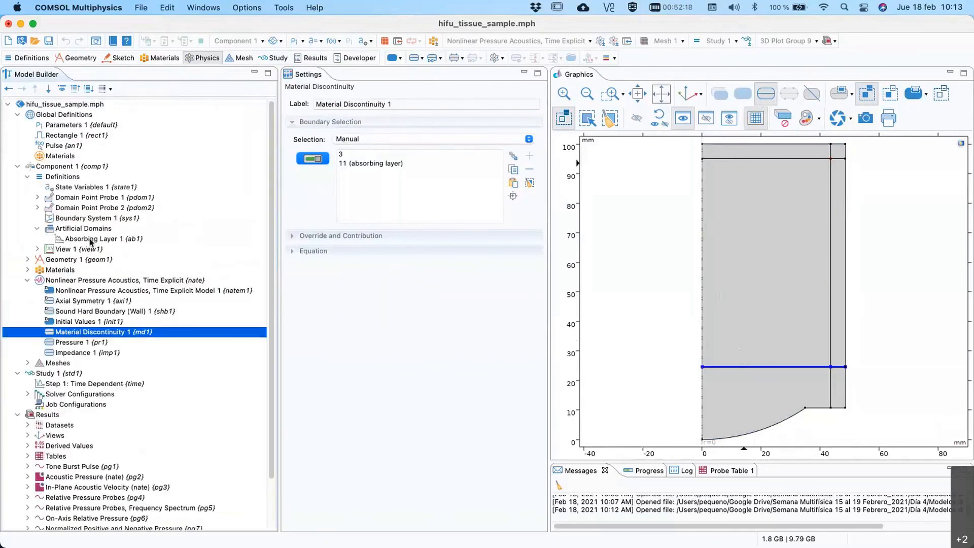
left_click(92, 239)
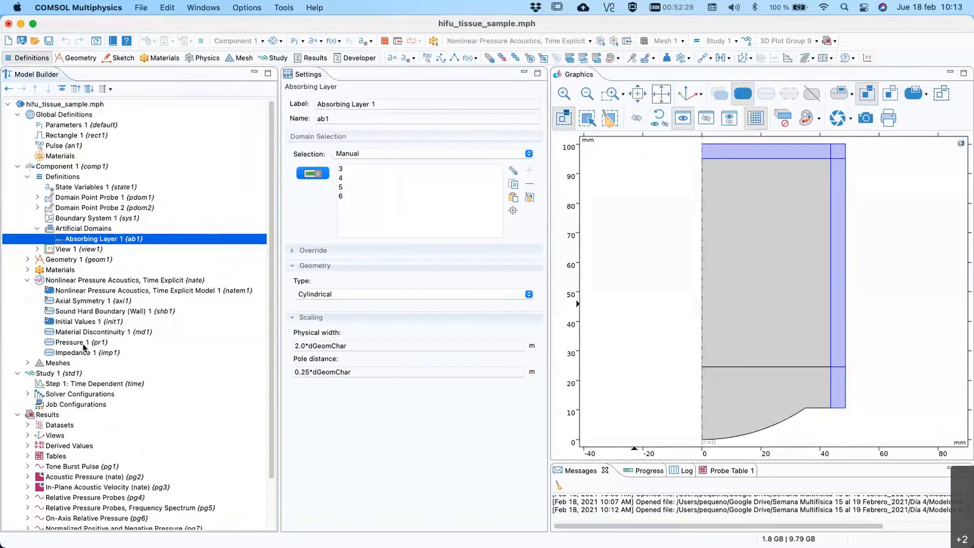
- Review the boundary conditions that can be added to Nonlinear Pressure Acoustics, Time Explicit, without adding any
left_click(79, 283)
right_click(79, 282)
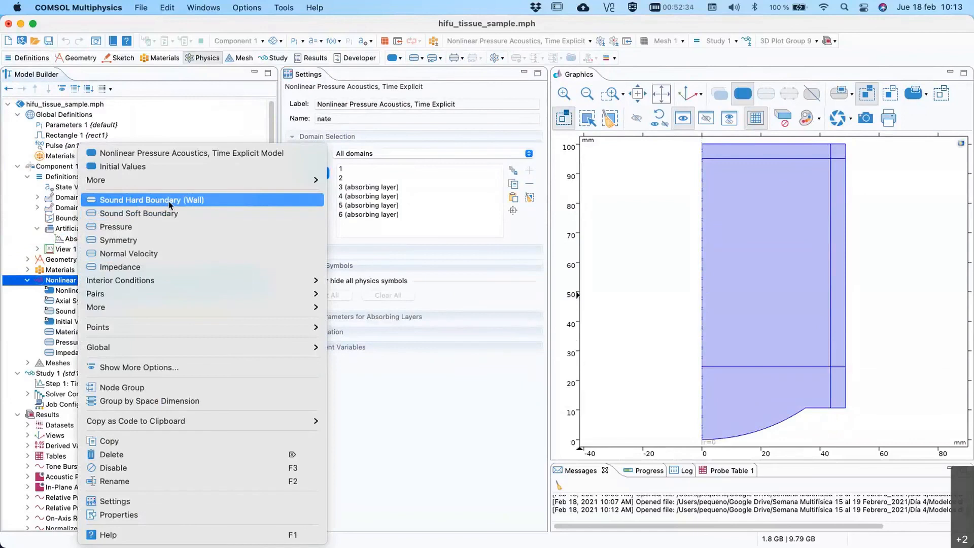
left_click(66, 276)
- Show 3D Plot Group 9, step the acoustic pressure back to 5.2E-5 s, and view the surface from a steeper angle
scroll(59, 285, "down", 1)
scroll(215, 413, "down", 4)
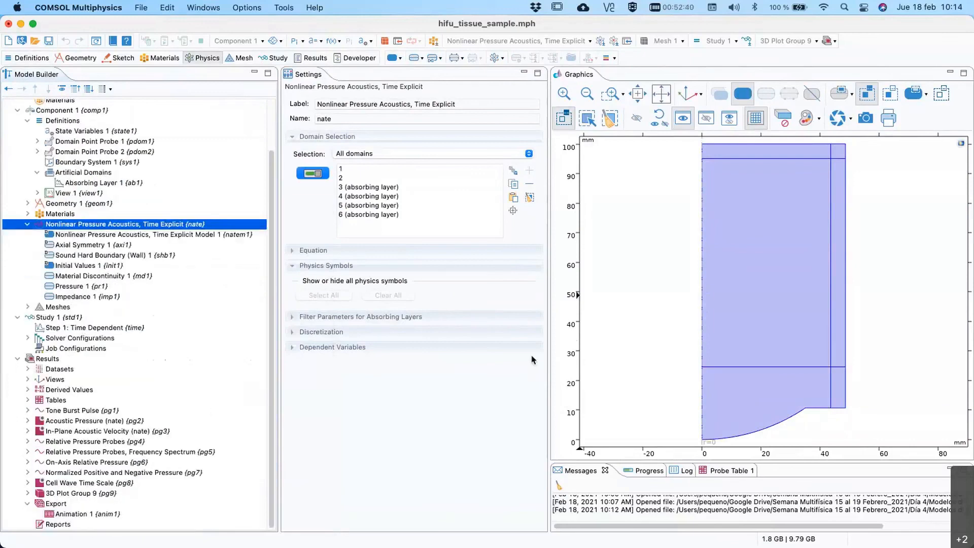
left_click(61, 496)
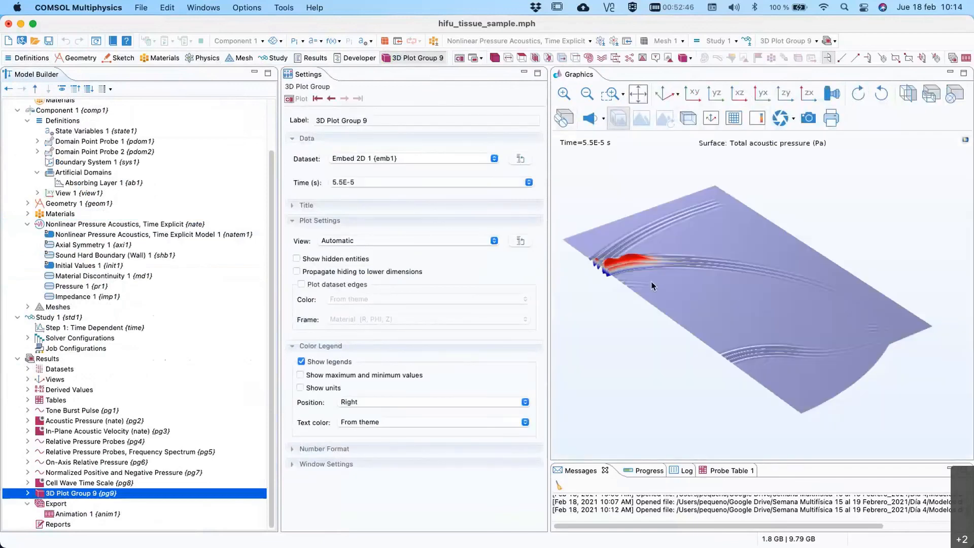
left_click(332, 99)
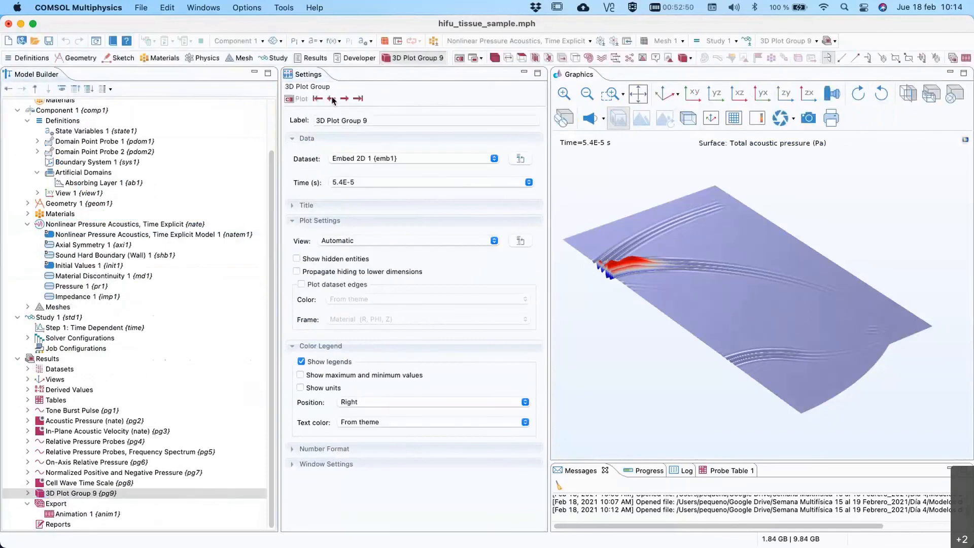
left_click(332, 100)
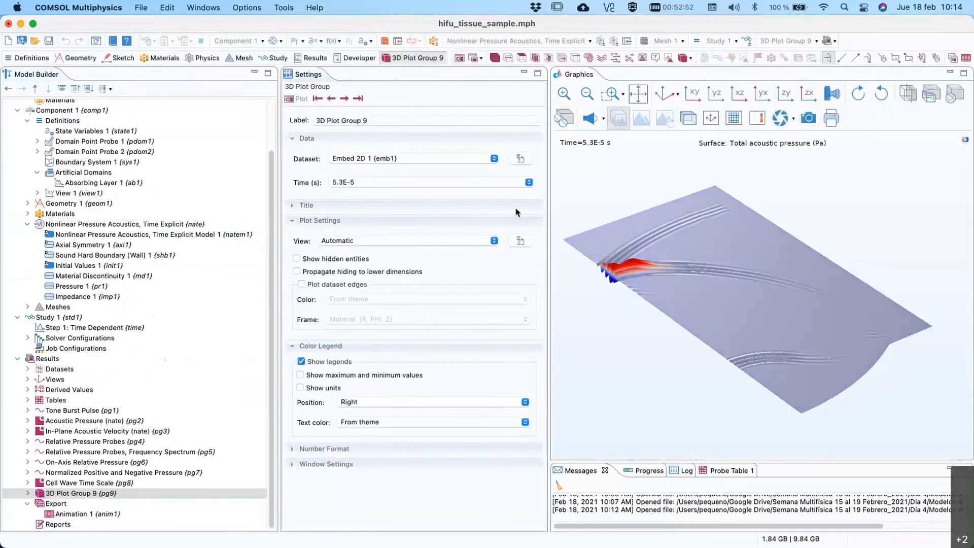
left_click(331, 100)
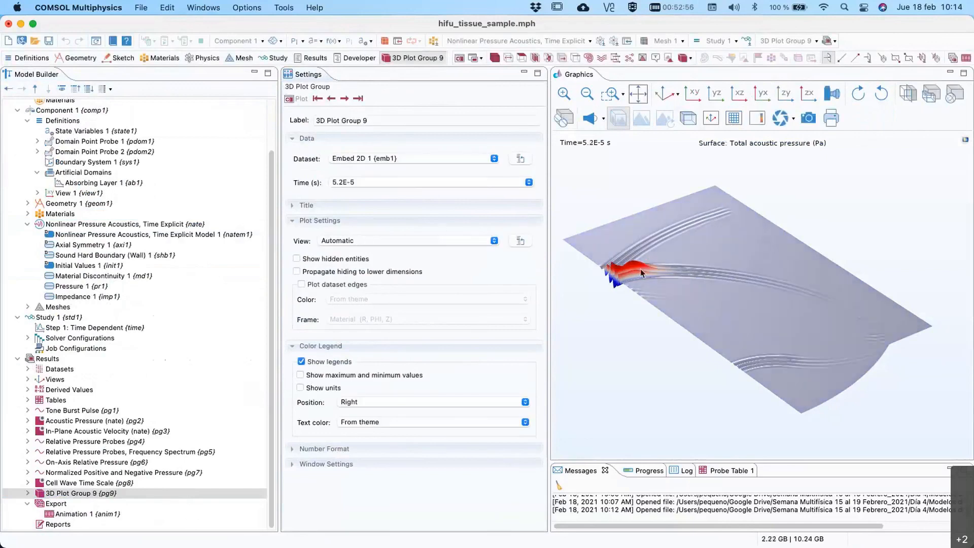
left_click_drag(640, 269, 615, 372)
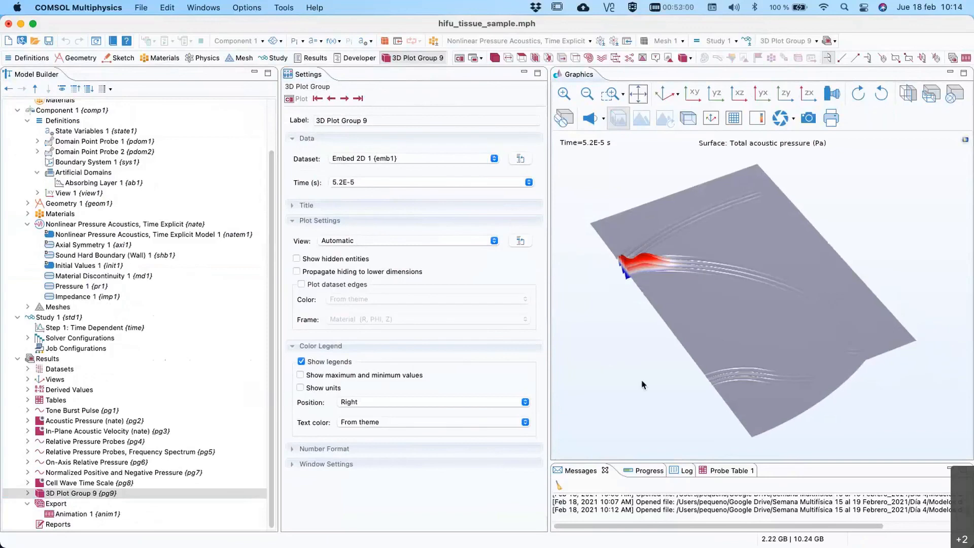
- Open nonlinear_slit_resonator.mph from the Modelos día 4 folder, discarding the changes to hifu_tissue_sample.mph
left_click(140, 8)
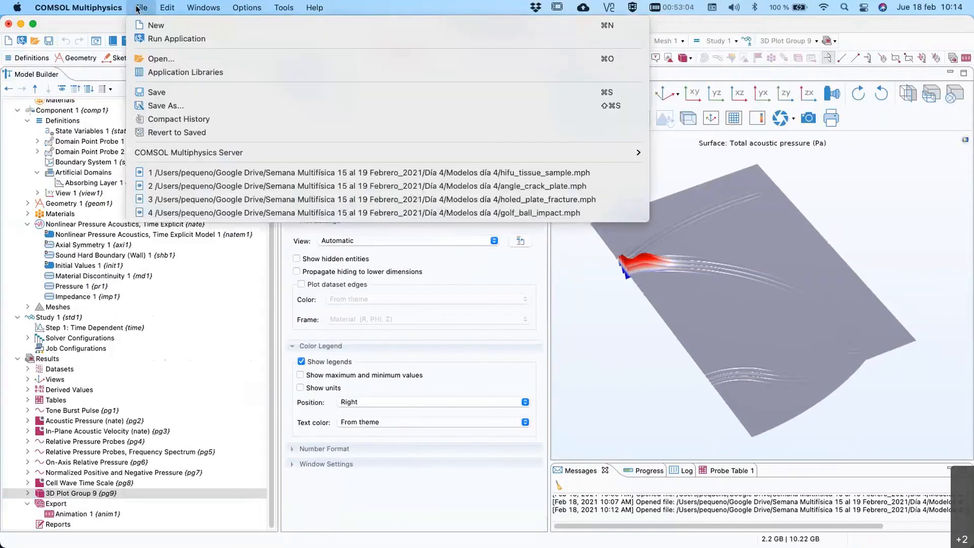
left_click(160, 59)
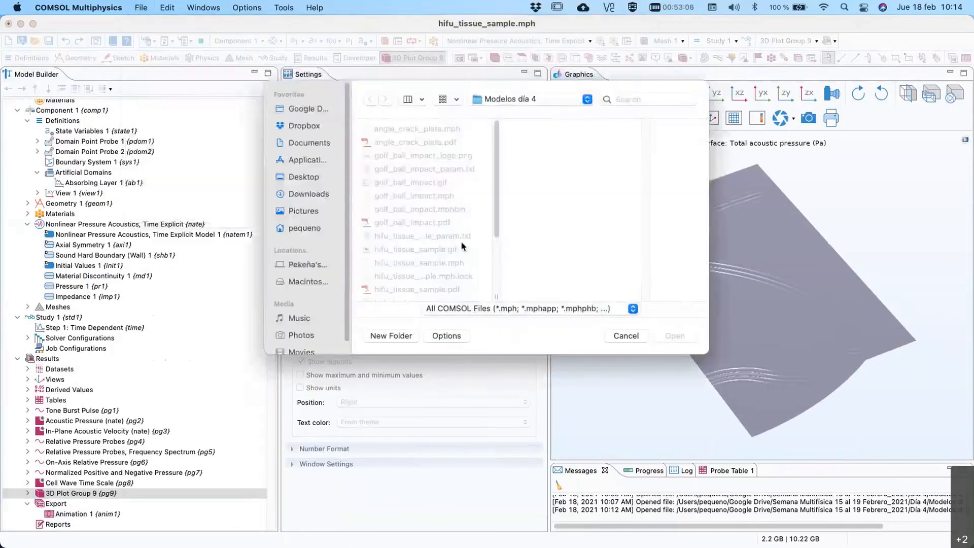
scroll(447, 258, "down", 5)
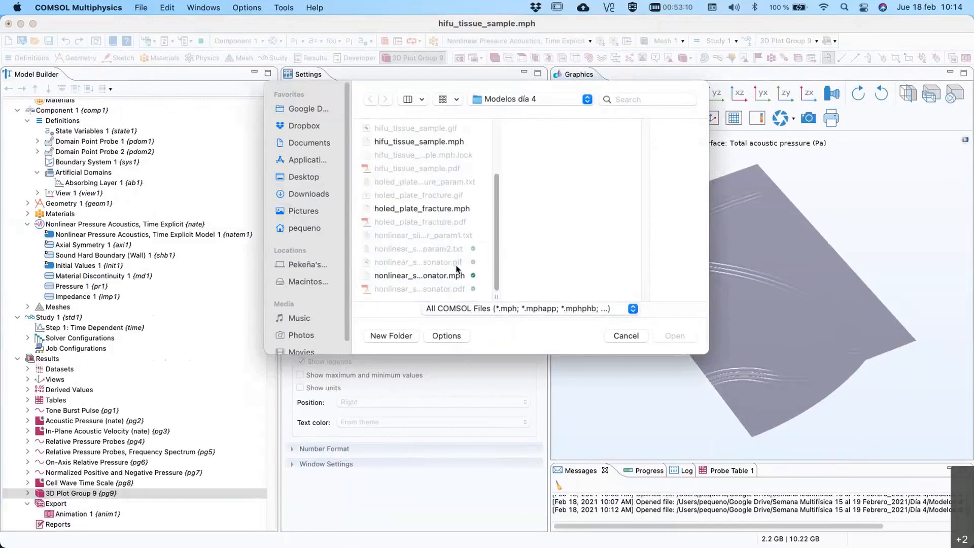
left_click(435, 277)
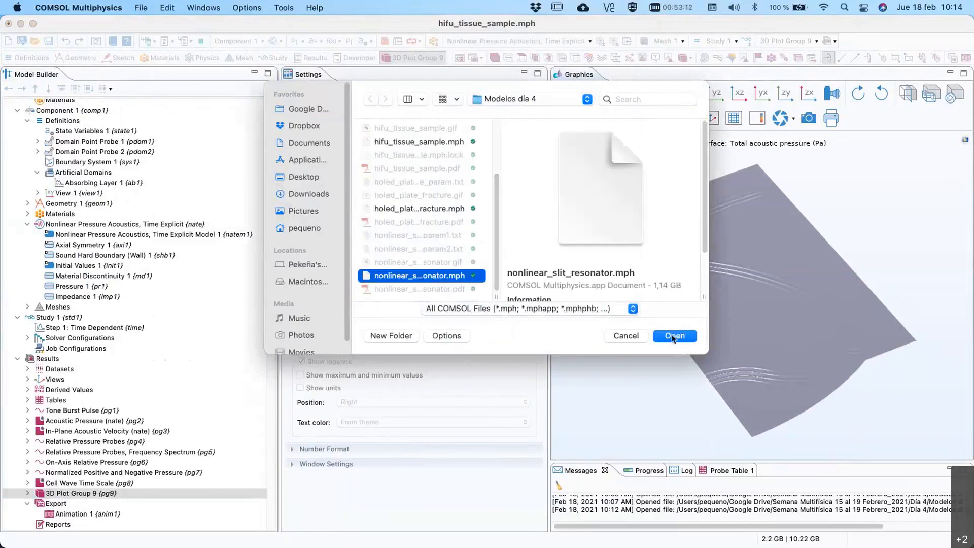
left_click(674, 335)
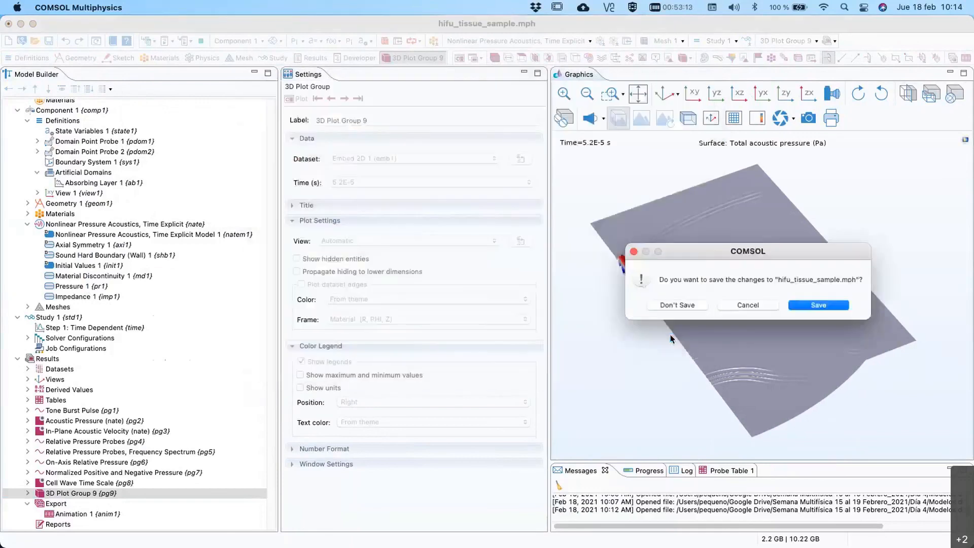
left_click(678, 306)
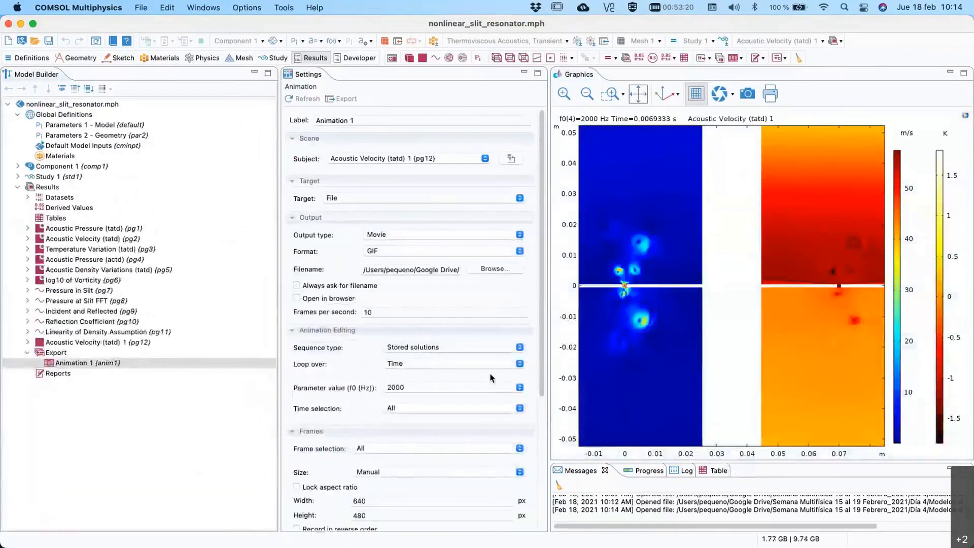
- Expand Component 1 and its two acoustics interfaces, and view the Thermoviscous Acoustics, Transient settings
left_click(18, 167)
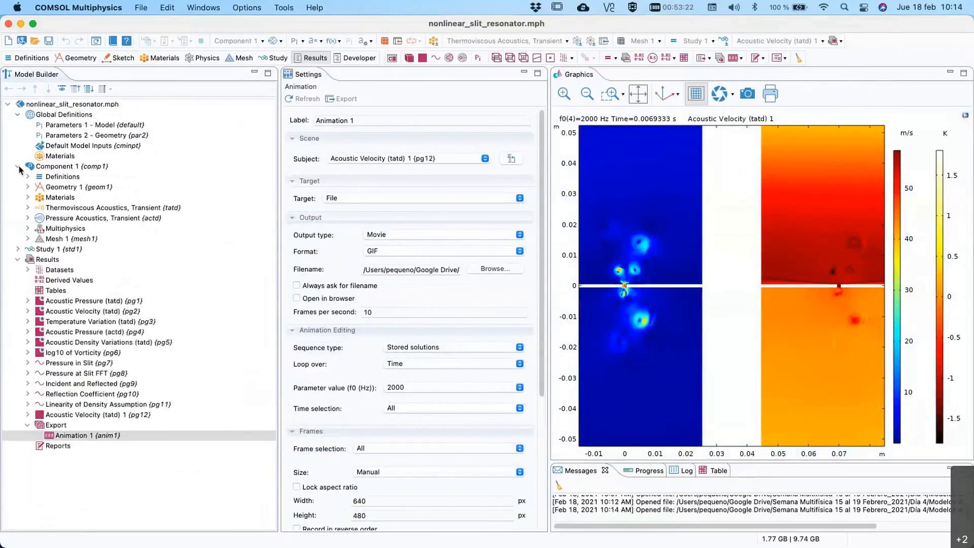
left_click(28, 217)
left_click(27, 208)
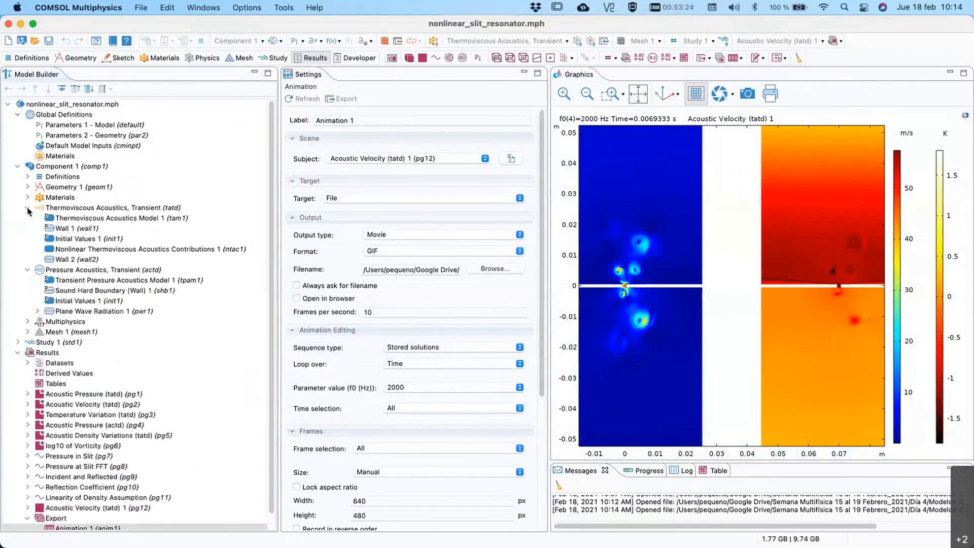
left_click(66, 208)
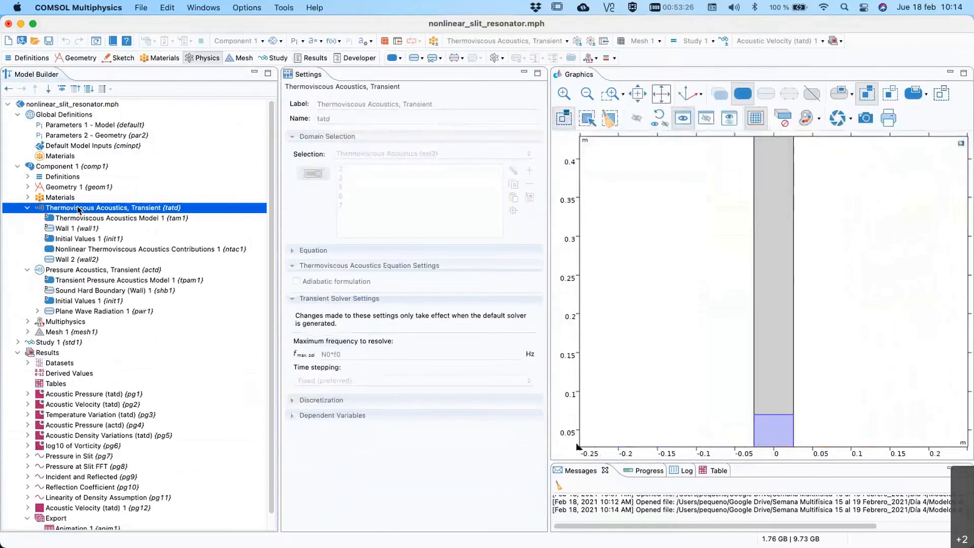
- Expand Study 1 and review its Time Dependent step and the Parametric Sweep parameter list
left_click(18, 342)
left_click(79, 364)
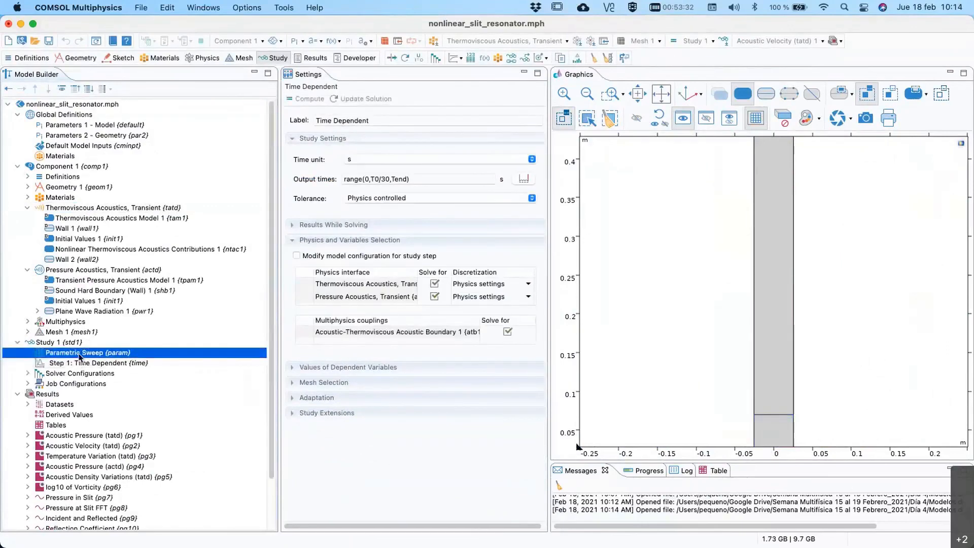
left_click(80, 354)
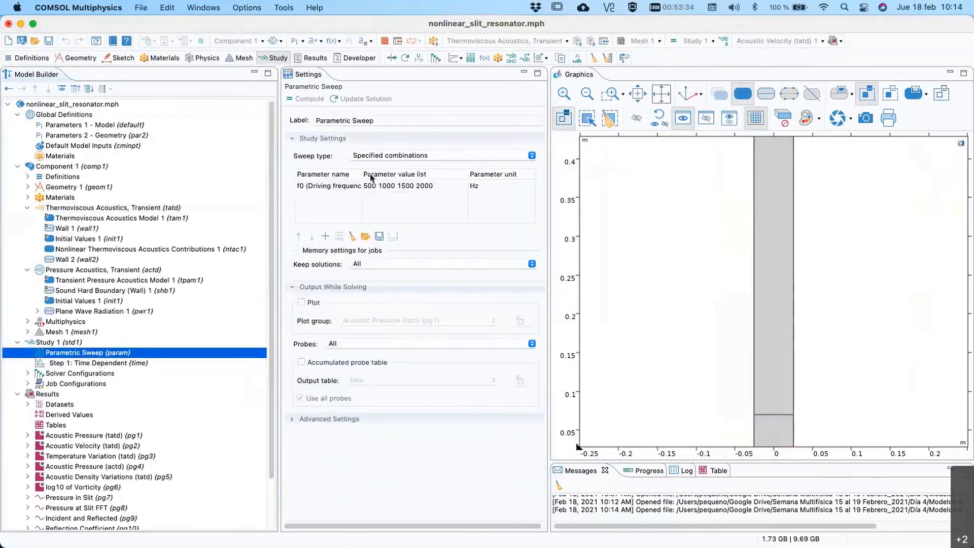
left_click_drag(362, 174, 387, 174)
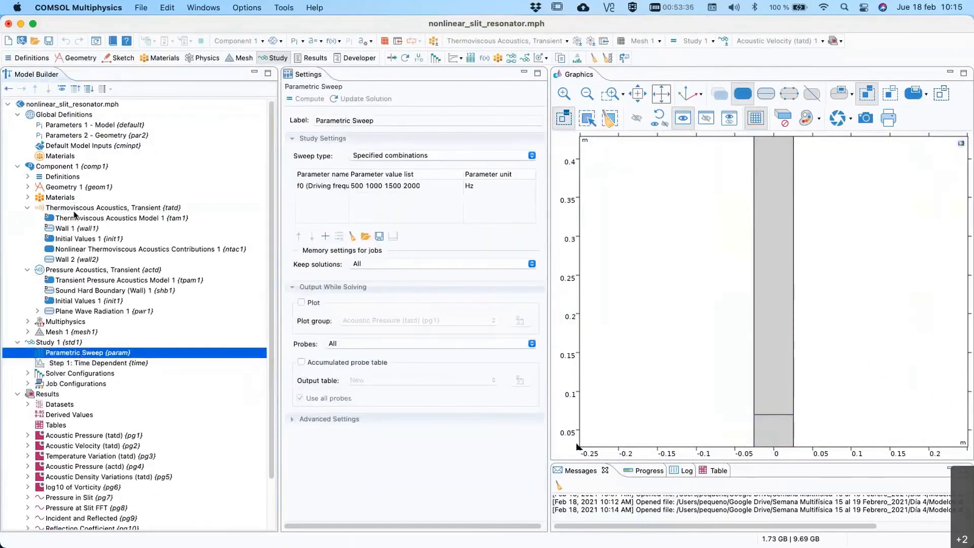
- Compare the domains assigned to Thermoviscous Acoustics, Transient with those assigned to Pressure Acoustics, Transient
left_click(74, 211)
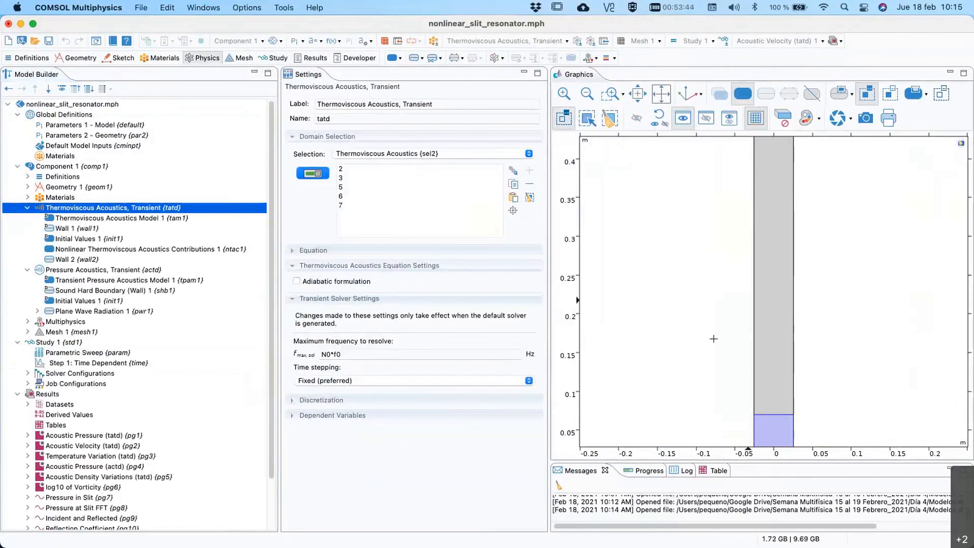
right_click_drag(716, 342, 702, 132)
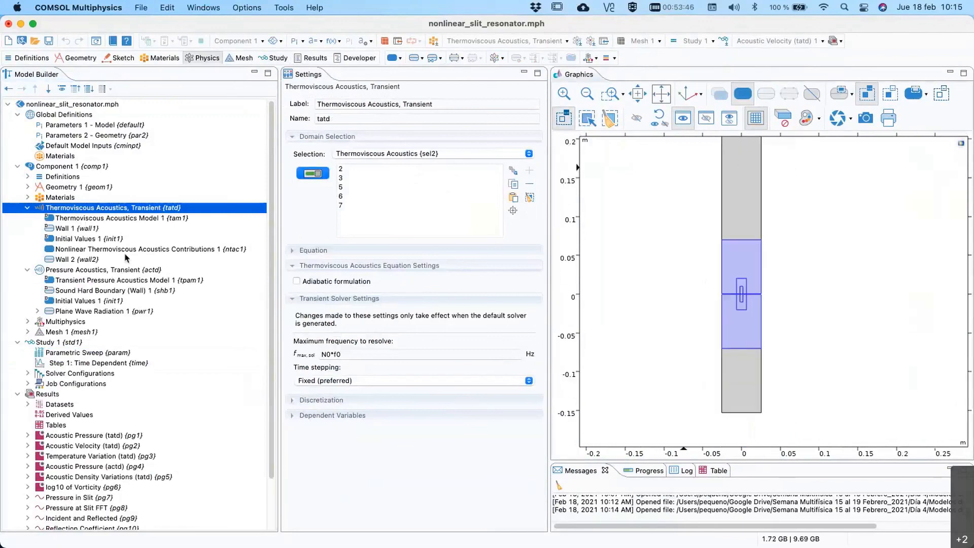
left_click(112, 271)
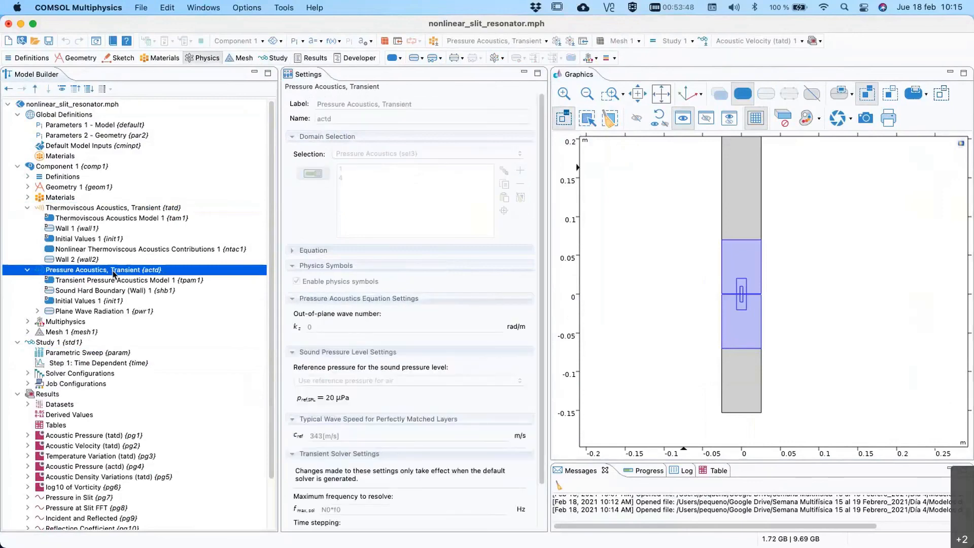
right_click_drag(690, 201, 694, 281)
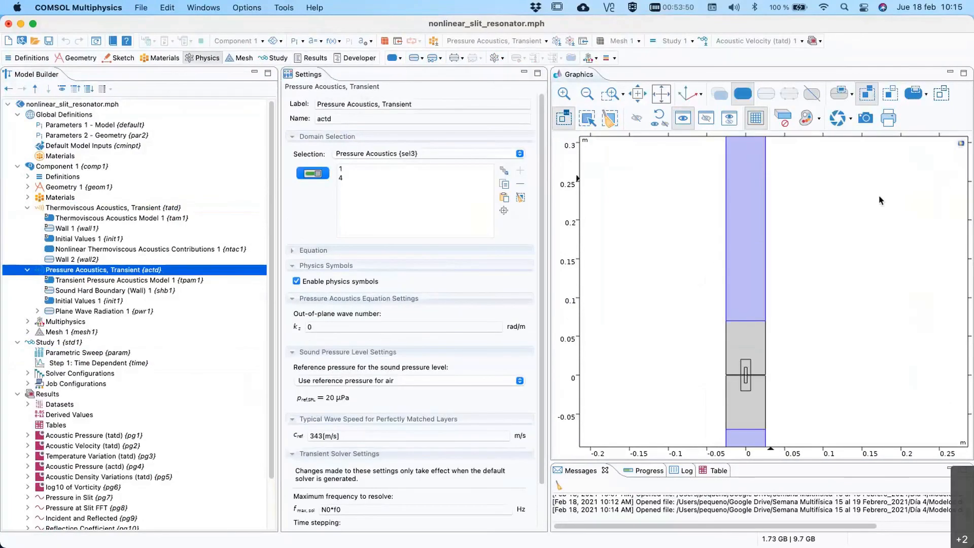
right_click_drag(880, 199, 854, 133)
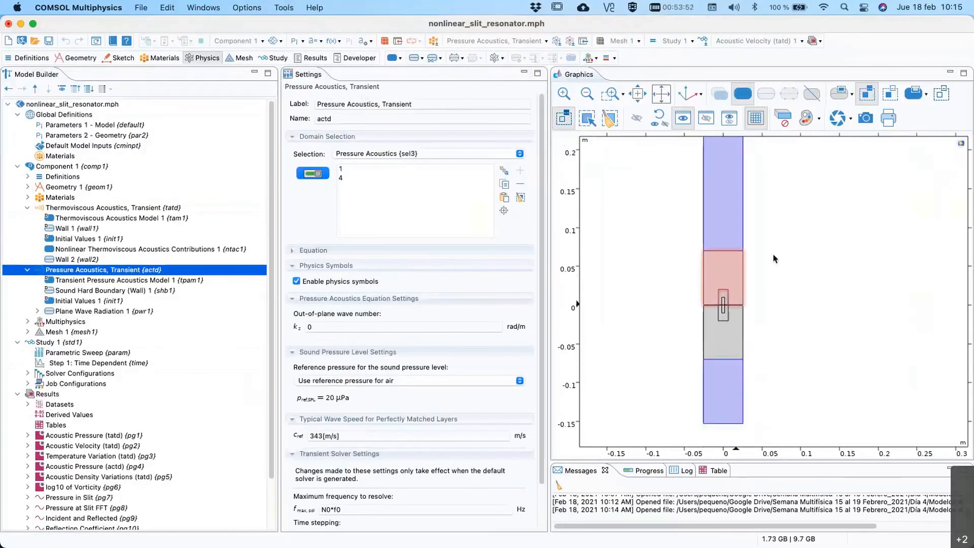
right_click_drag(864, 173, 810, 120)
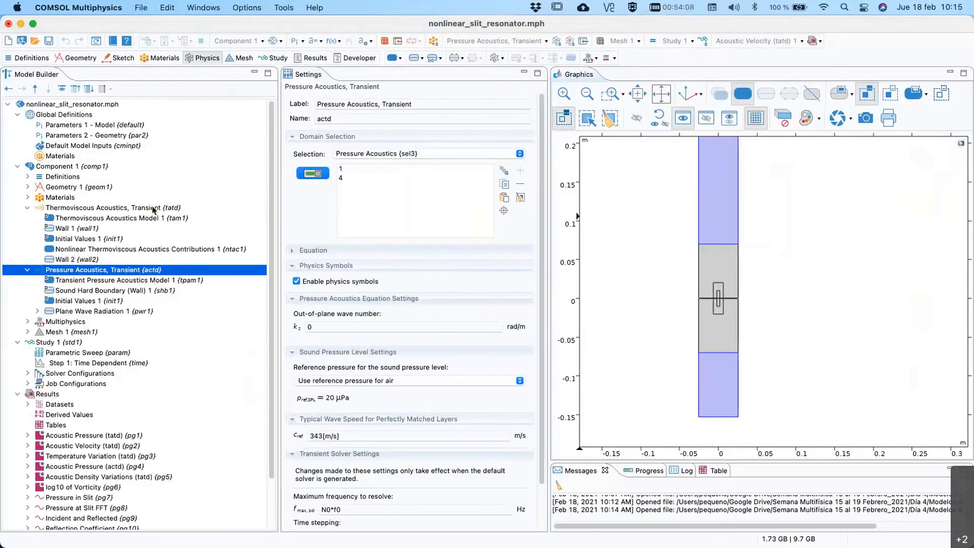
- Show the Thermoviscous Acoustics, Transient domain selection close up around the narrow slit
left_click(131, 209)
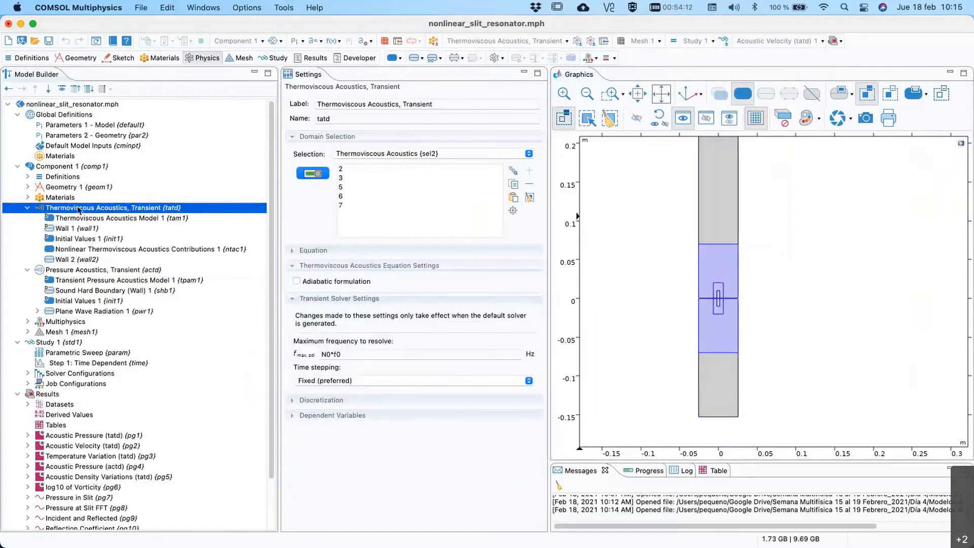
left_click(513, 210)
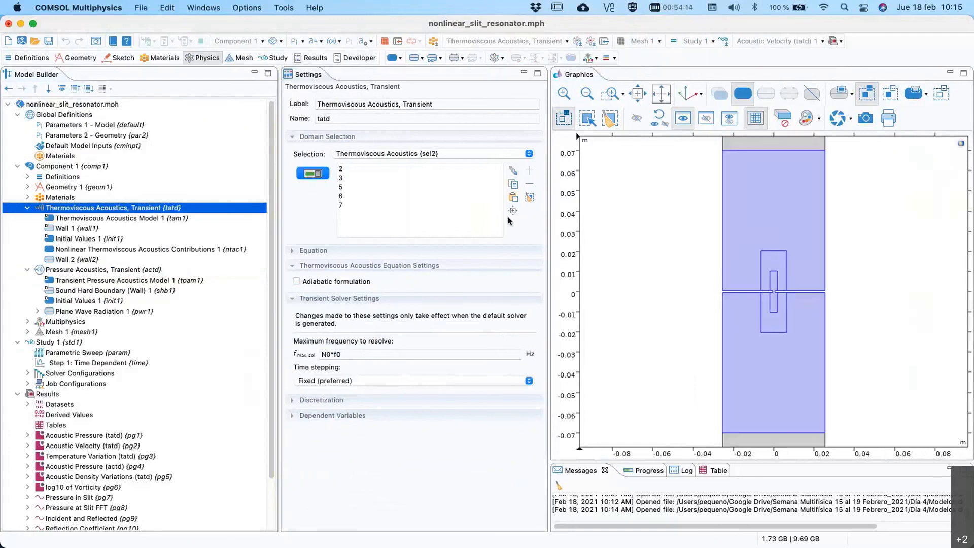
left_click(565, 95)
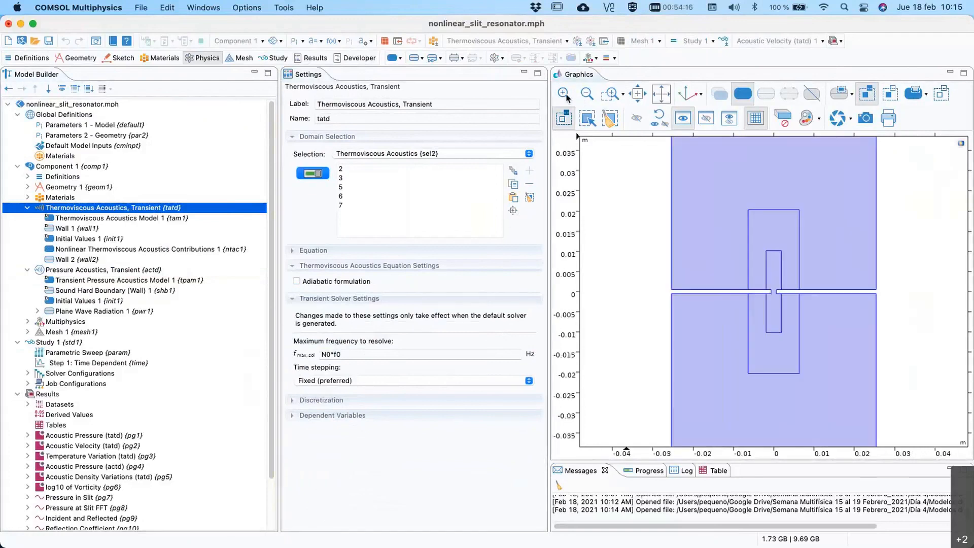
left_click(567, 96)
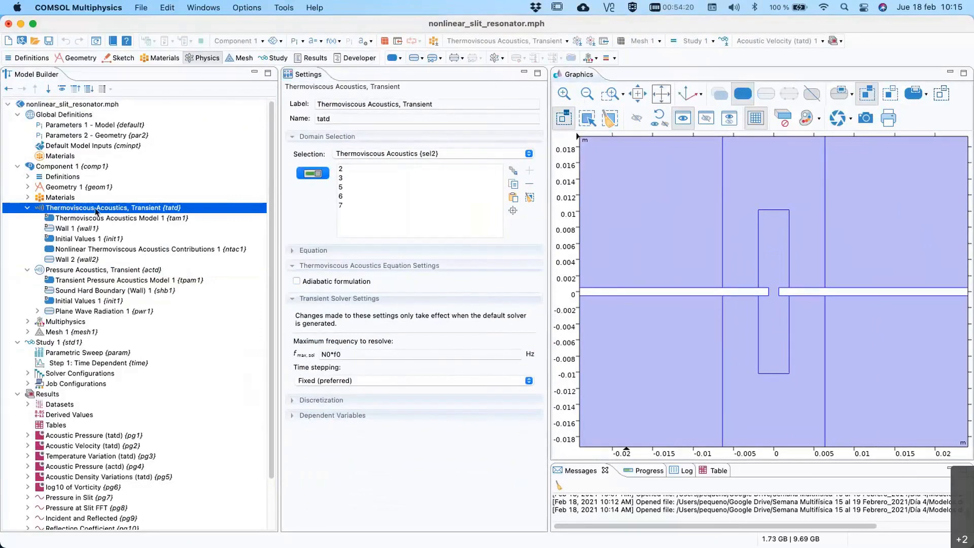
- Review the Nonlinear Thermoviscous Acoustics Contributions 1 settings and show the Acoustic Velocity (tatd) plot
left_click(75, 249)
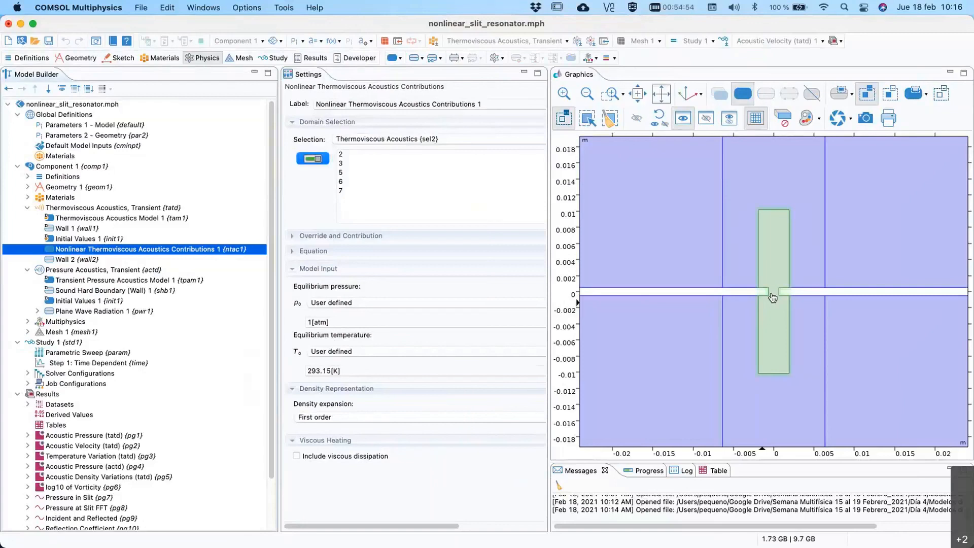
left_click(73, 447)
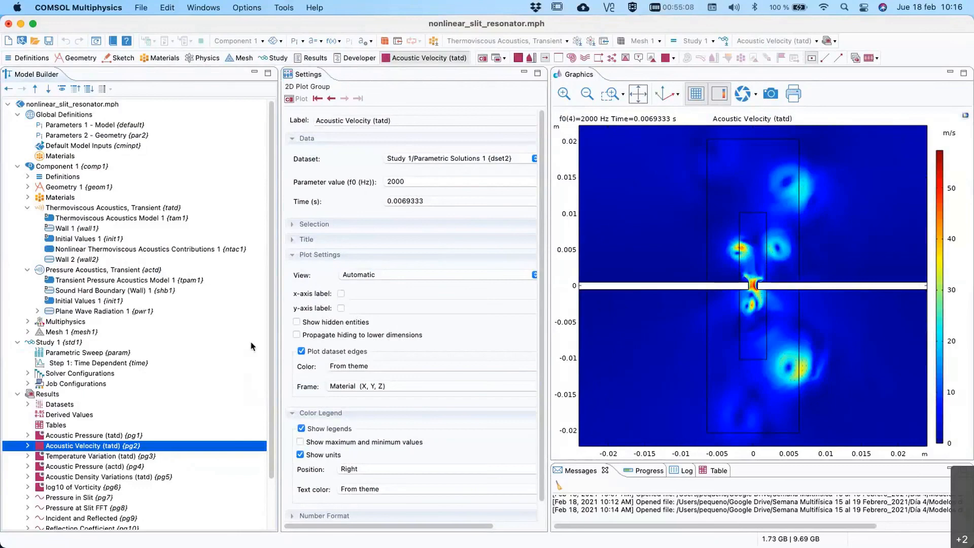
- Set the density expansion of Nonlinear Thermoviscous Acoustics Contributions 1 to Second order, and return to the Thermoviscous Acoustics, Transient settings
left_click(94, 249)
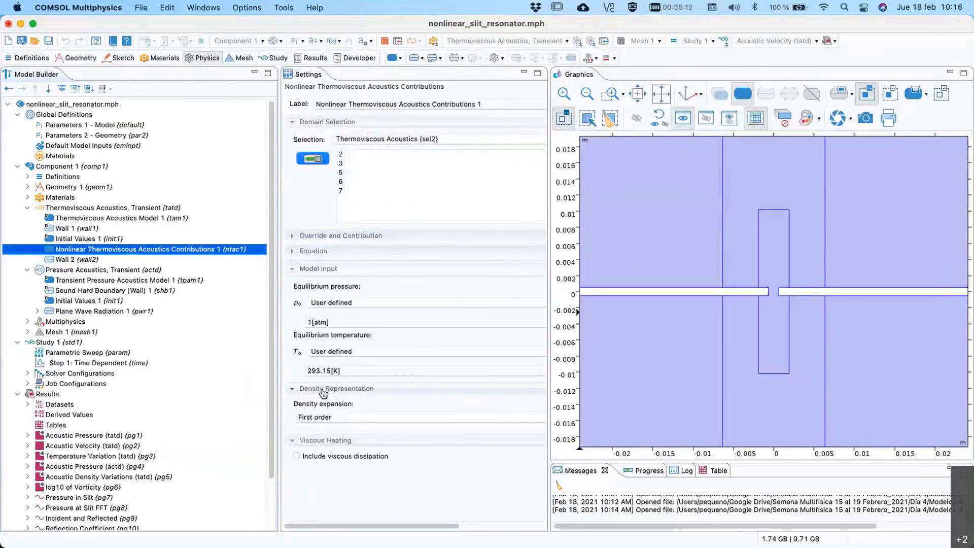
left_click(296, 415)
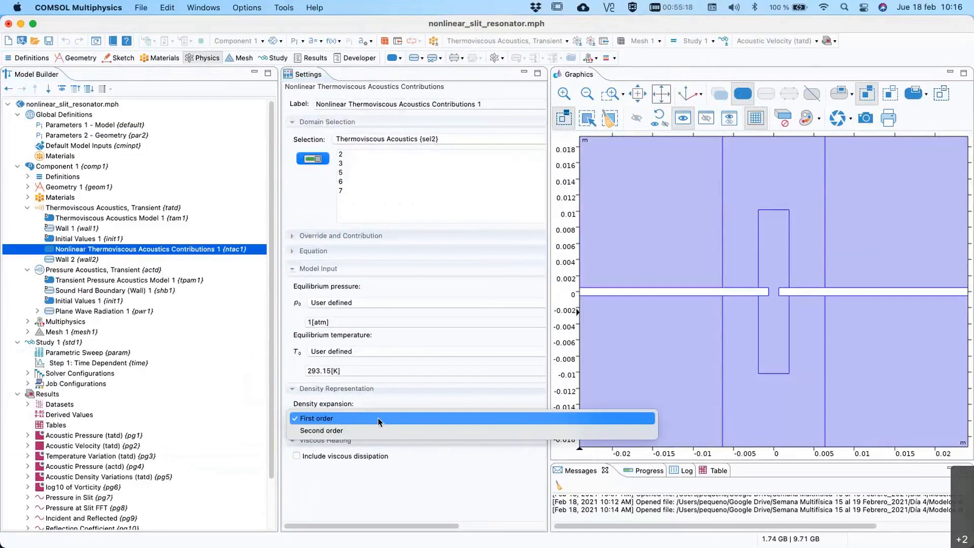
left_click(378, 430)
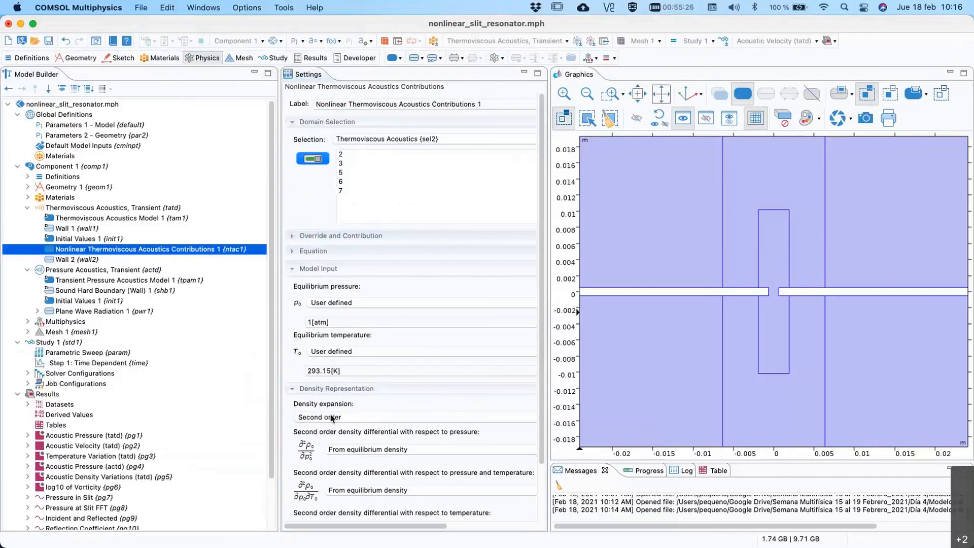
scroll(140, 420, "down", 5)
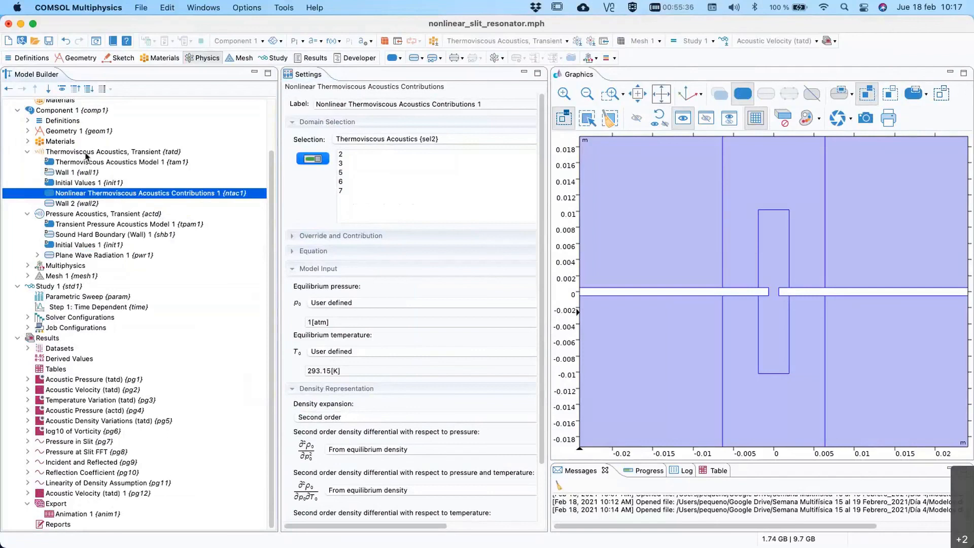
left_click(88, 155)
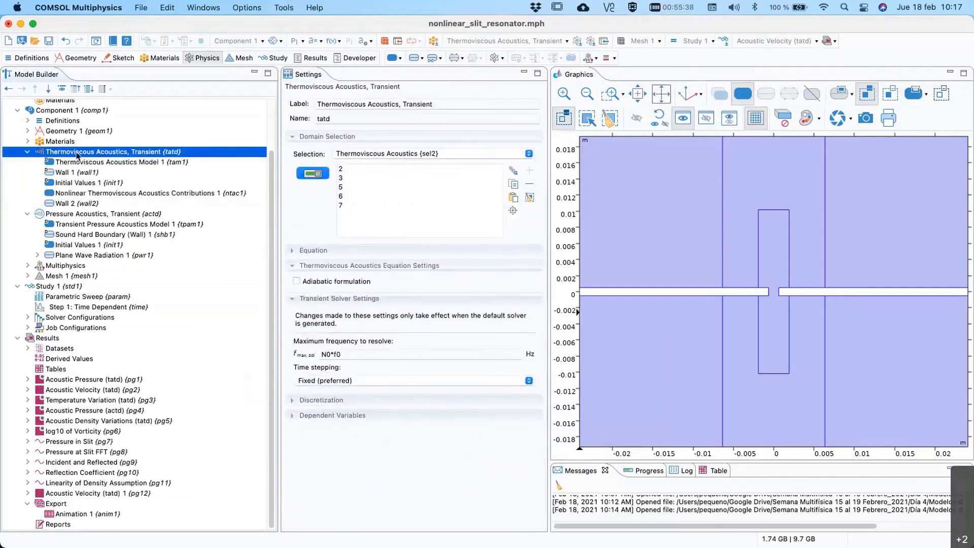